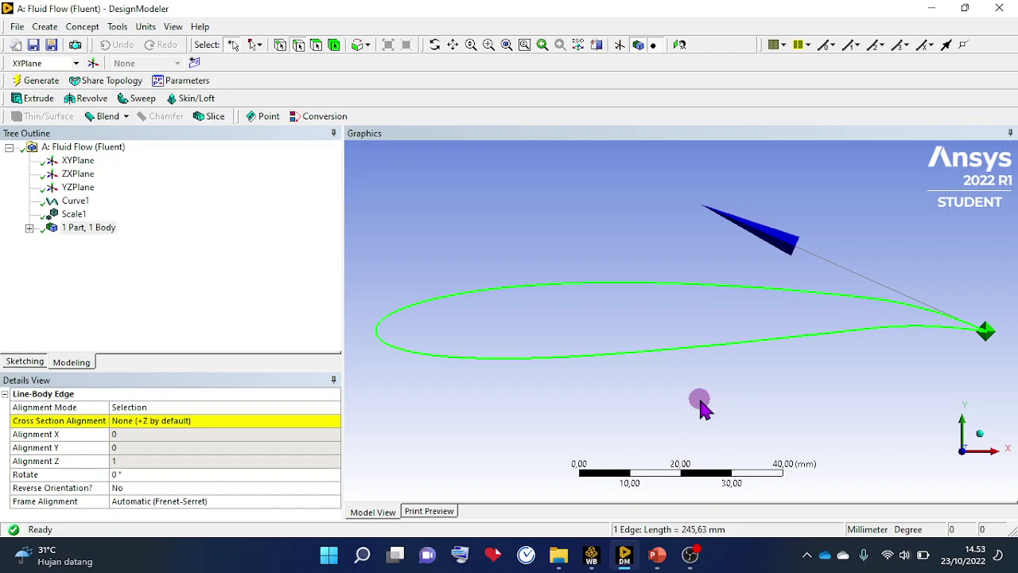
Switch to Workbench, view the editing options for the Geometry cell of system A, and return to DesignModeler
click(931, 9)
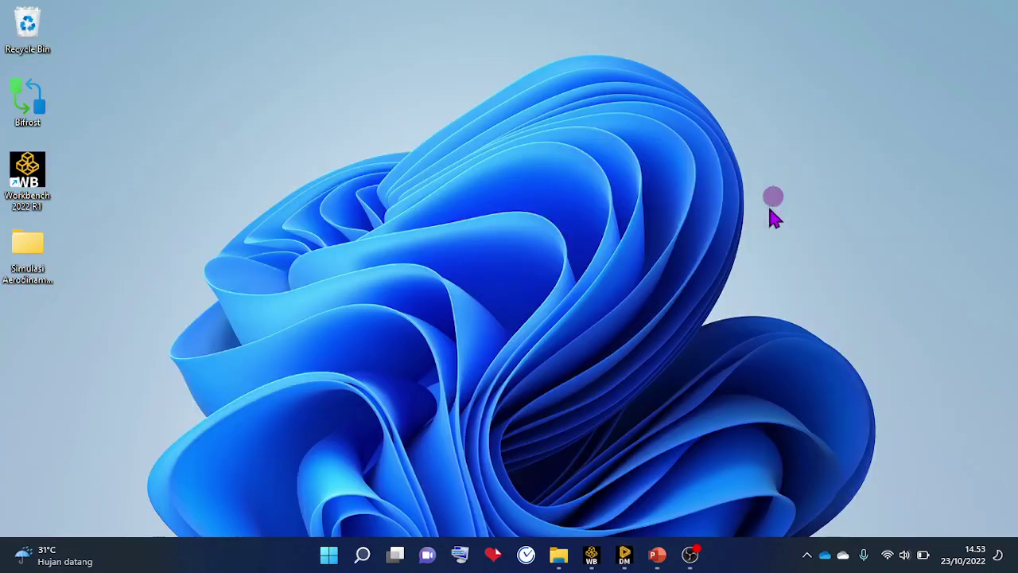
click(591, 554)
click(591, 555)
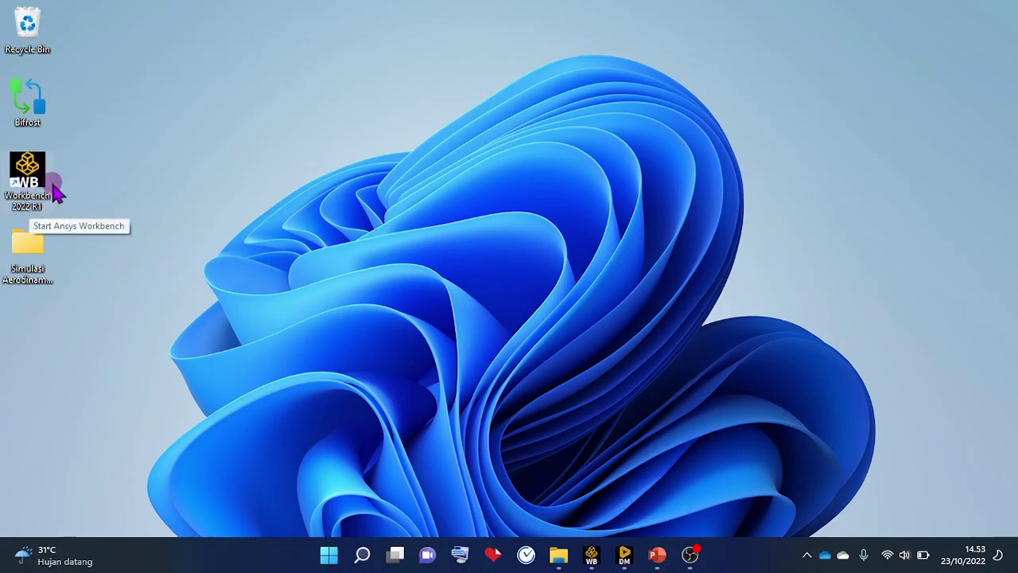
click(593, 557)
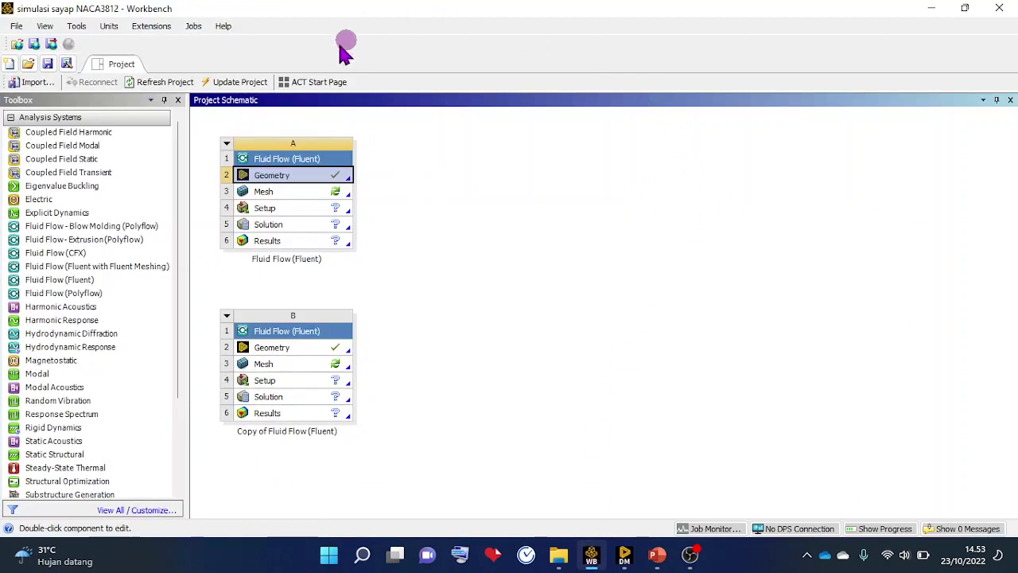
right_click(280, 178)
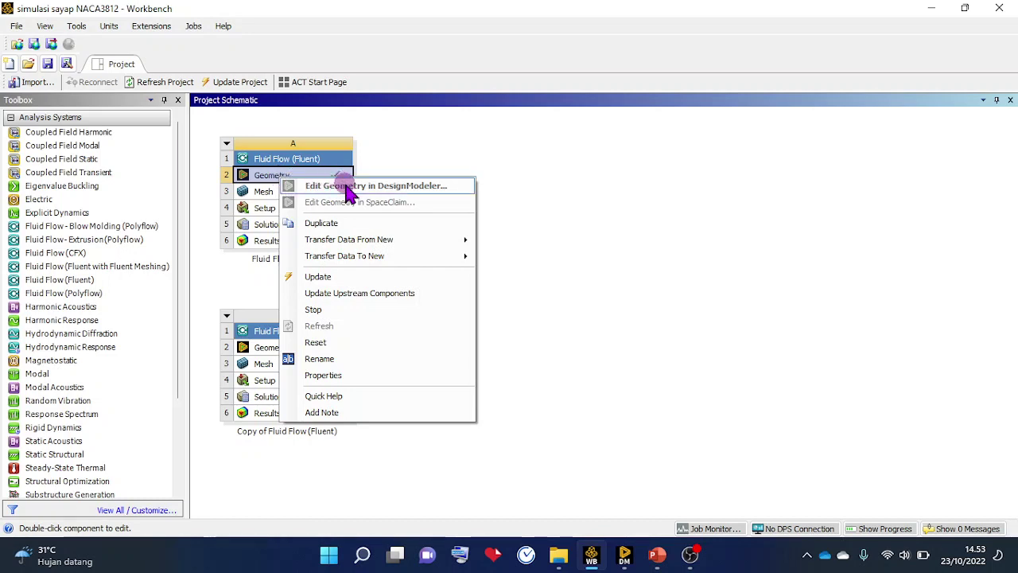
click(895, 11)
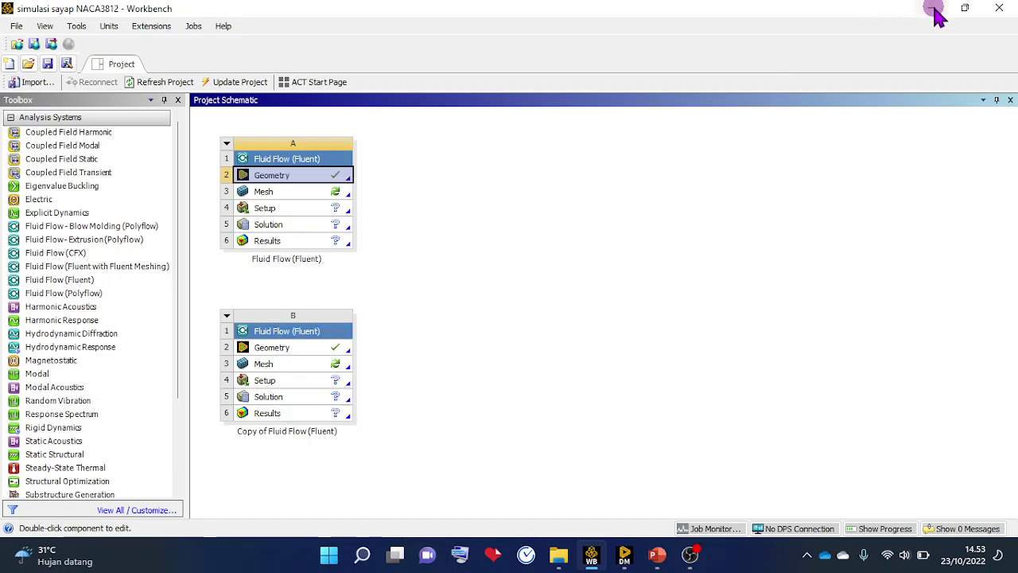
click(931, 8)
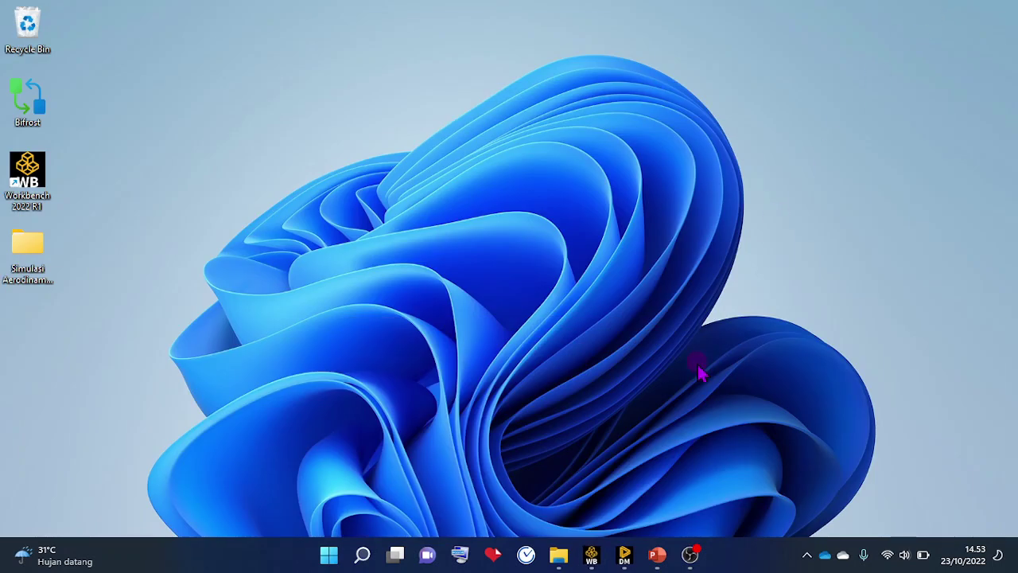
click(625, 554)
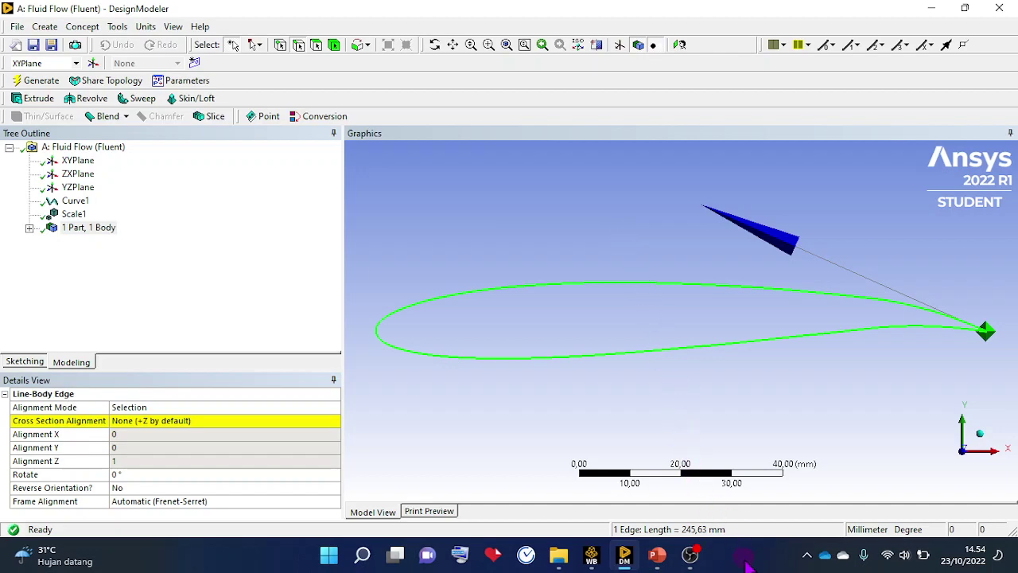
Check the rectangular straight wing's chord and span on the PowerPoint slide, and return to DesignModeler
click(657, 555)
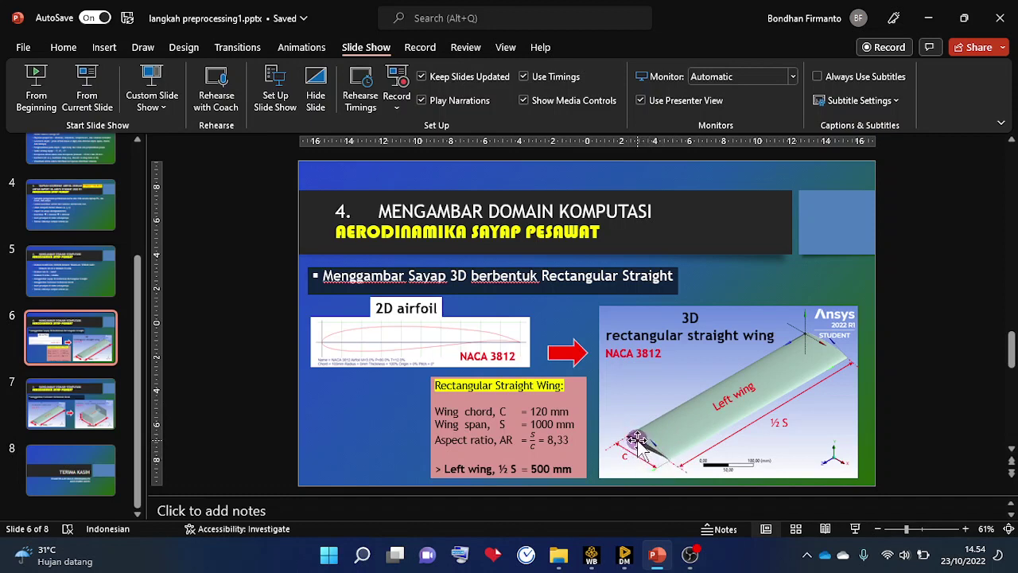
click(914, 24)
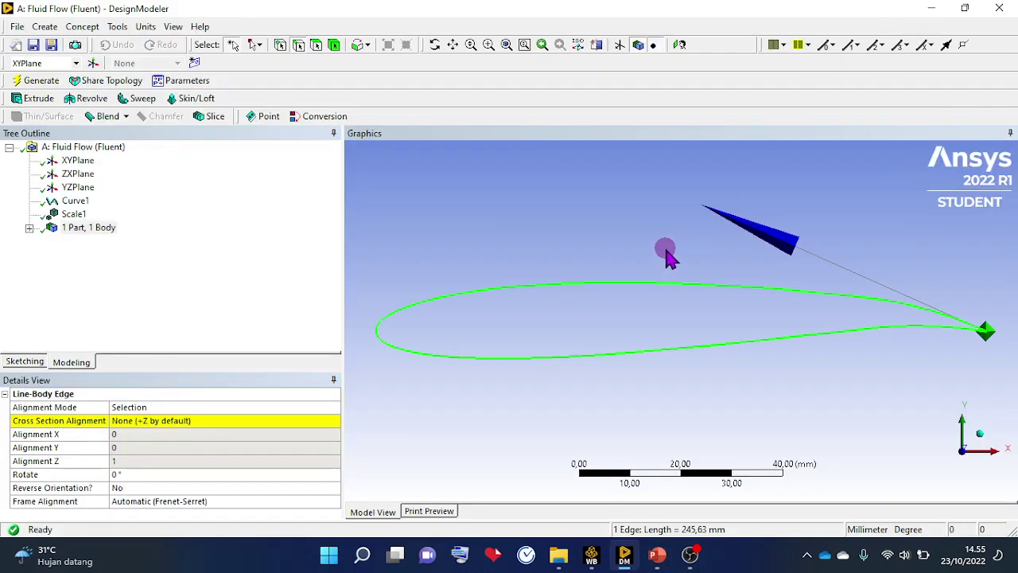
Generate a surface from the airfoil's line-body edge using Surfaces From Edges
scroll(668, 254, down, 3)
scroll(668, 254, down, 1)
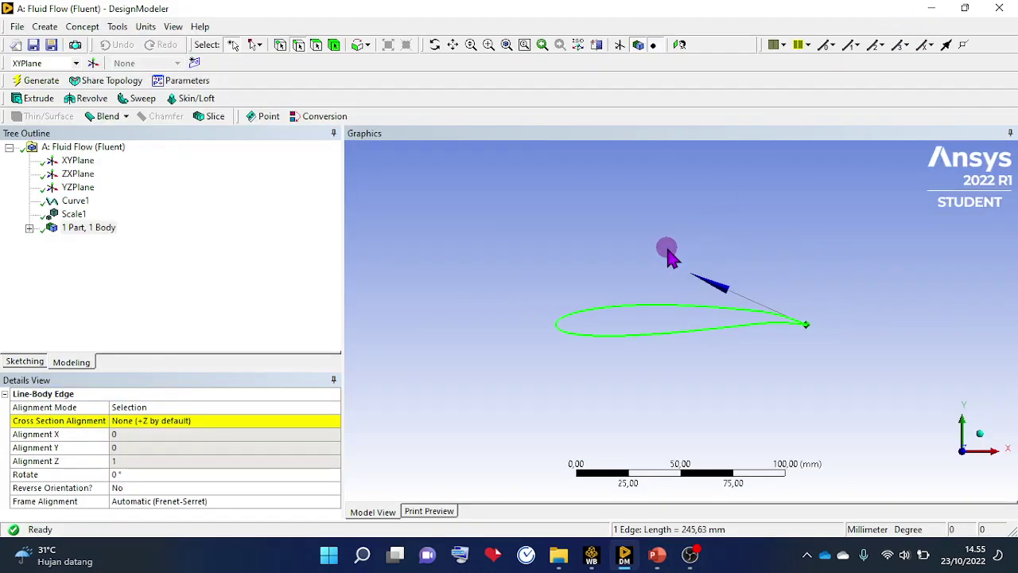
click(79, 161)
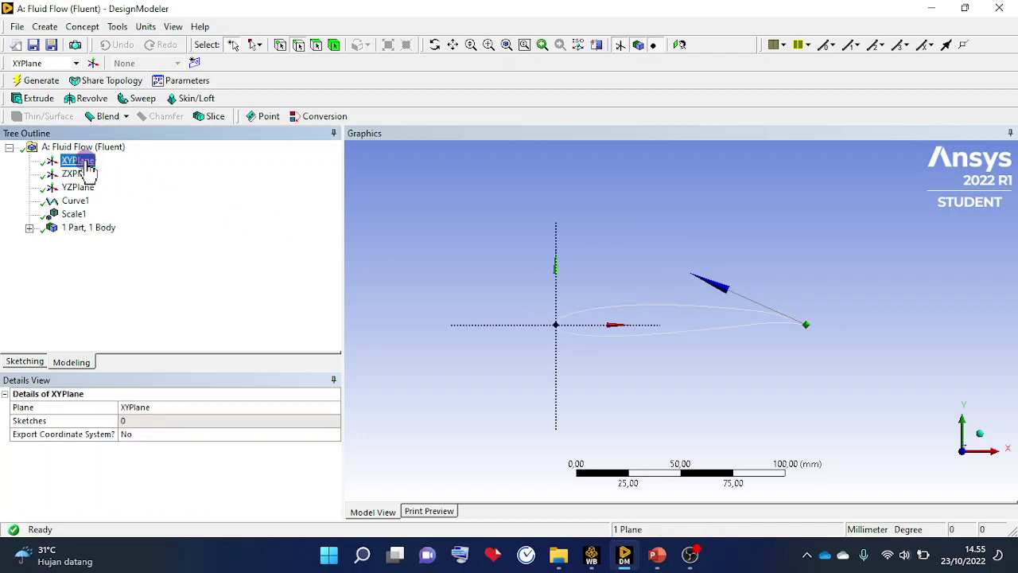
middle_drag(813, 248, 731, 279)
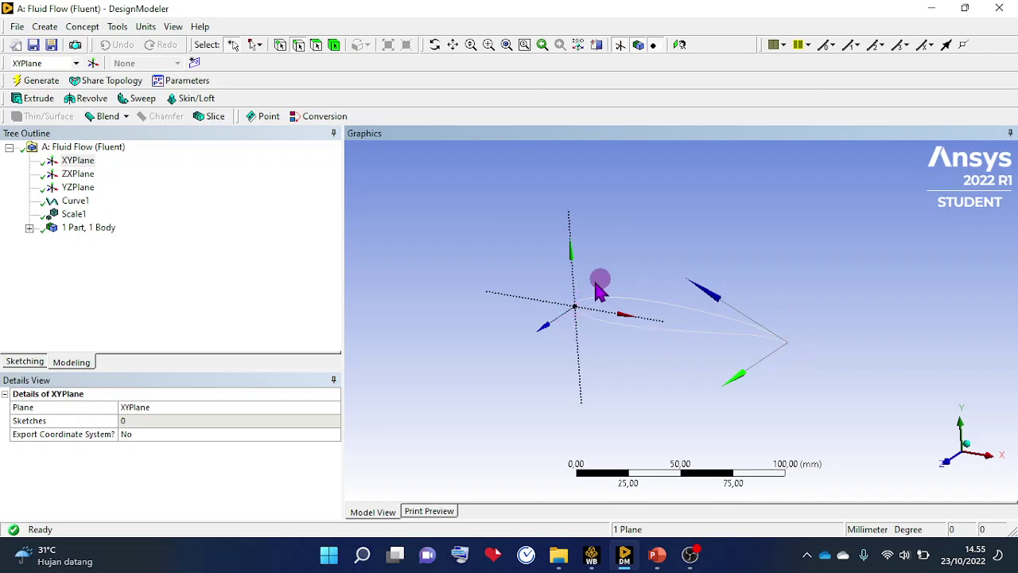
click(81, 27)
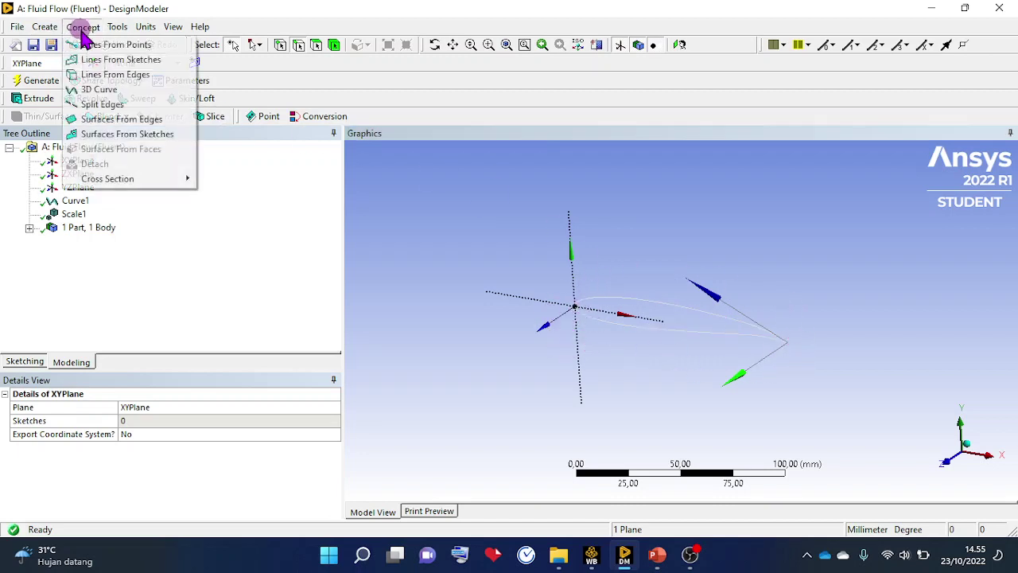
click(113, 121)
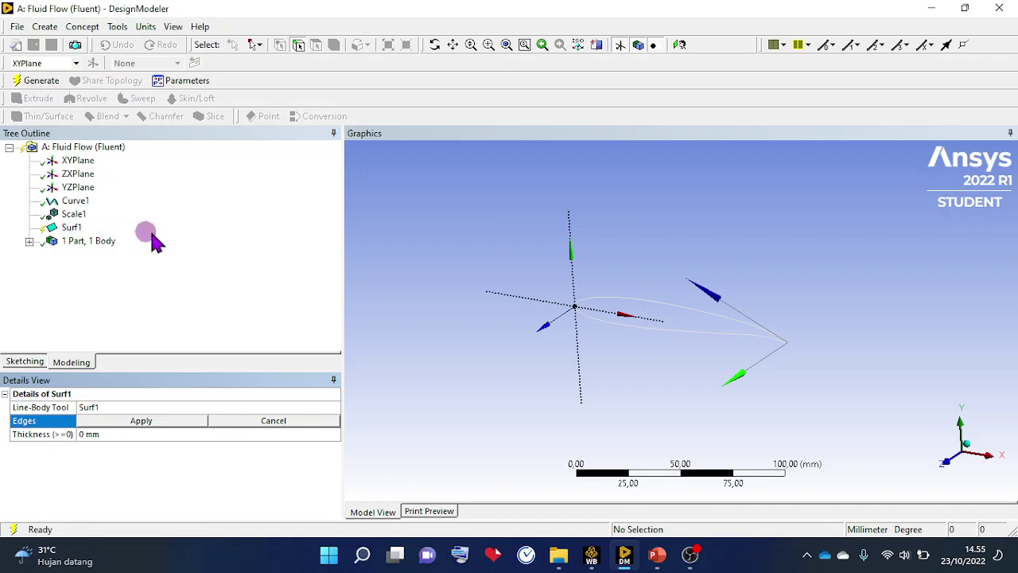
click(28, 240)
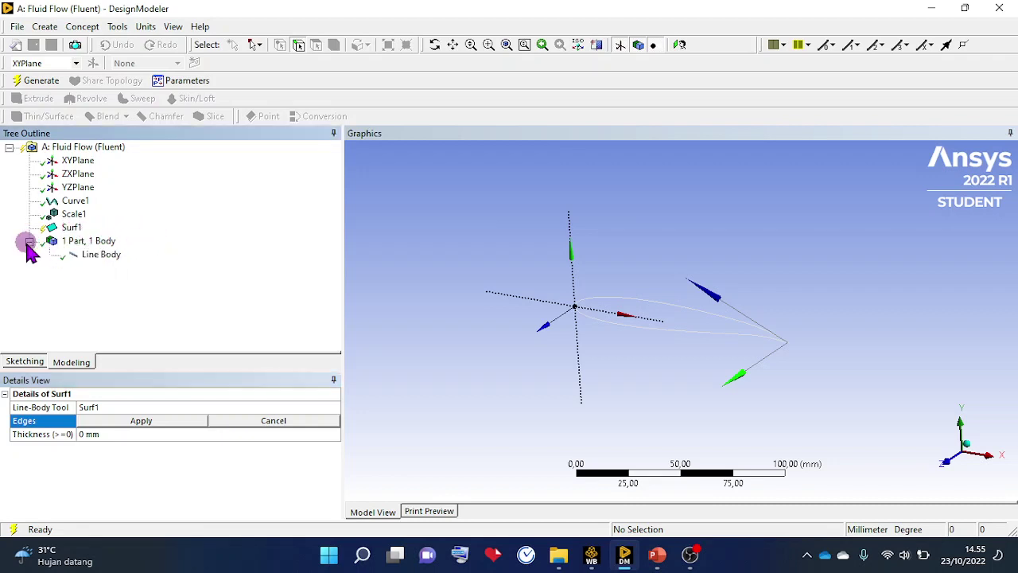
click(101, 255)
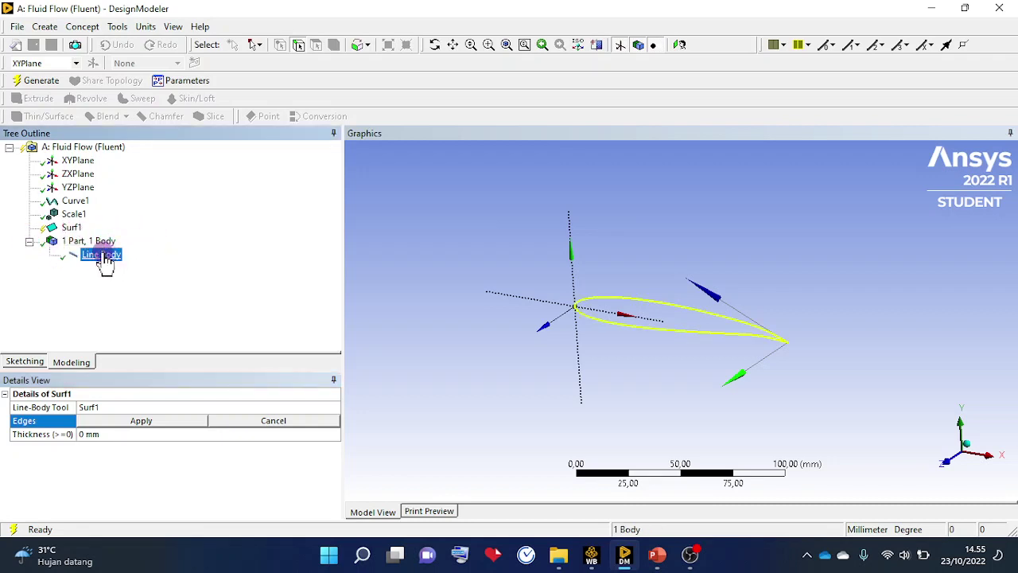
click(509, 254)
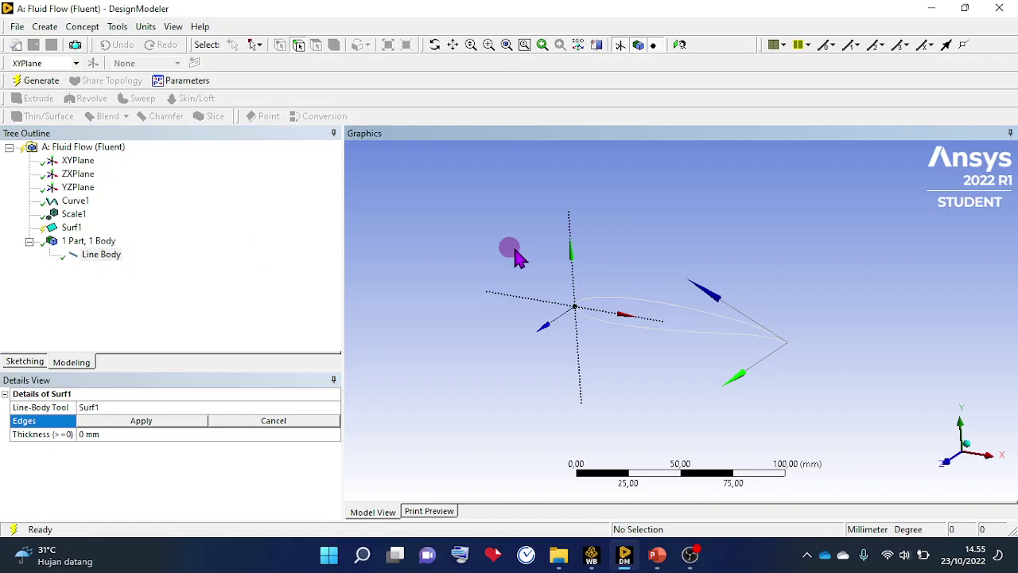
click(642, 302)
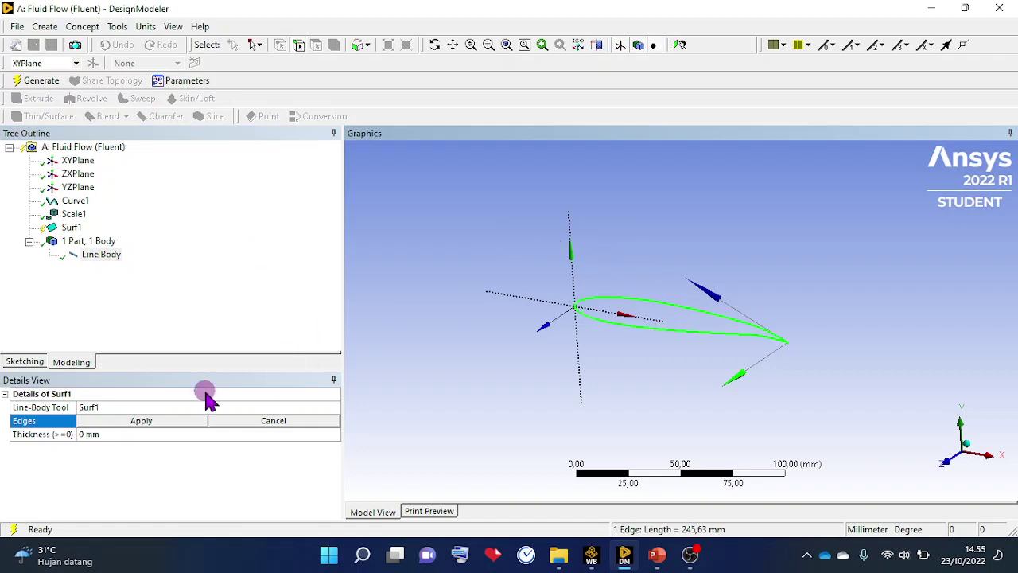
click(123, 422)
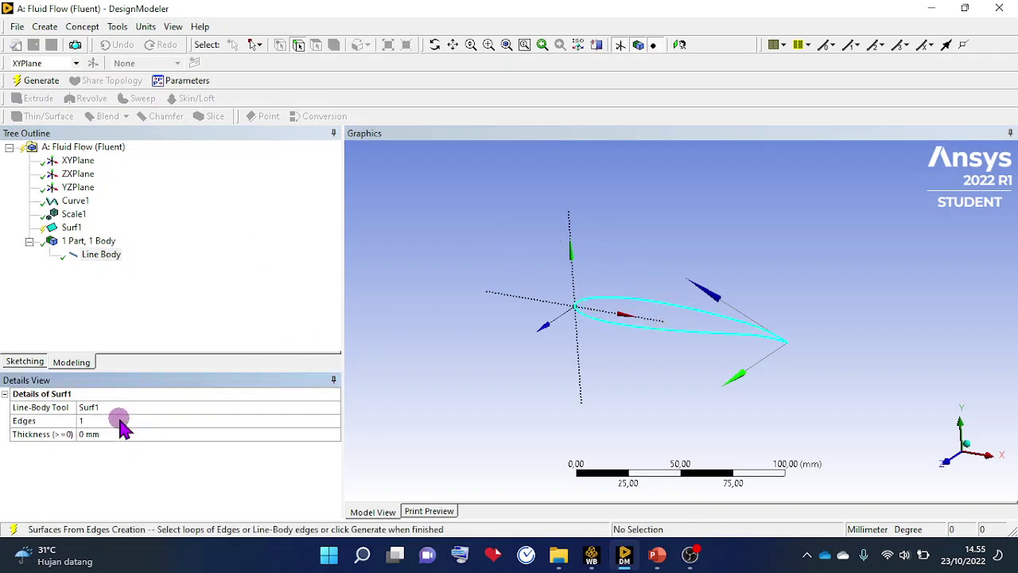
click(36, 80)
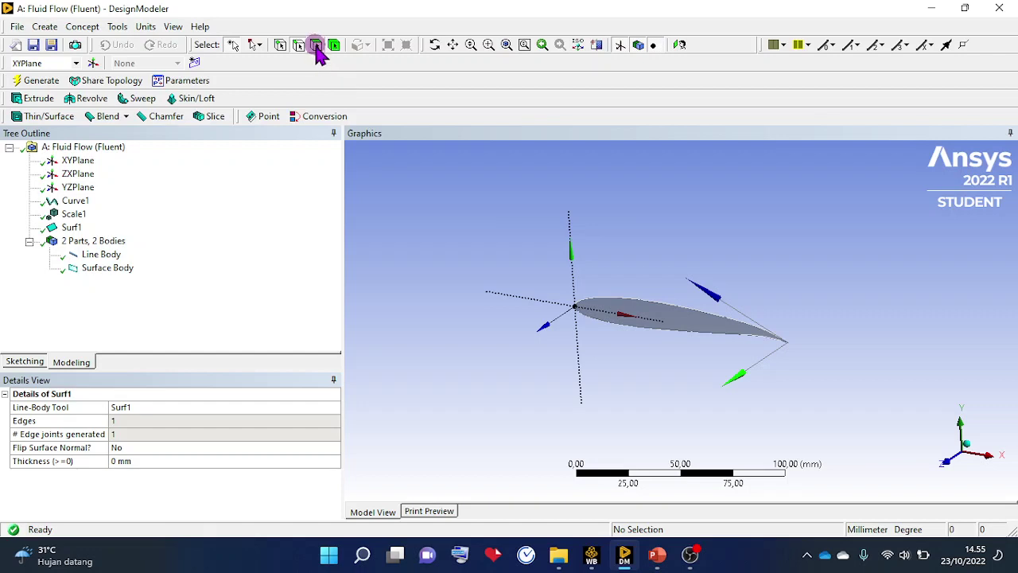
Select the airfoil surface's face and examine it from several angles against the XYPlane axes
click(665, 329)
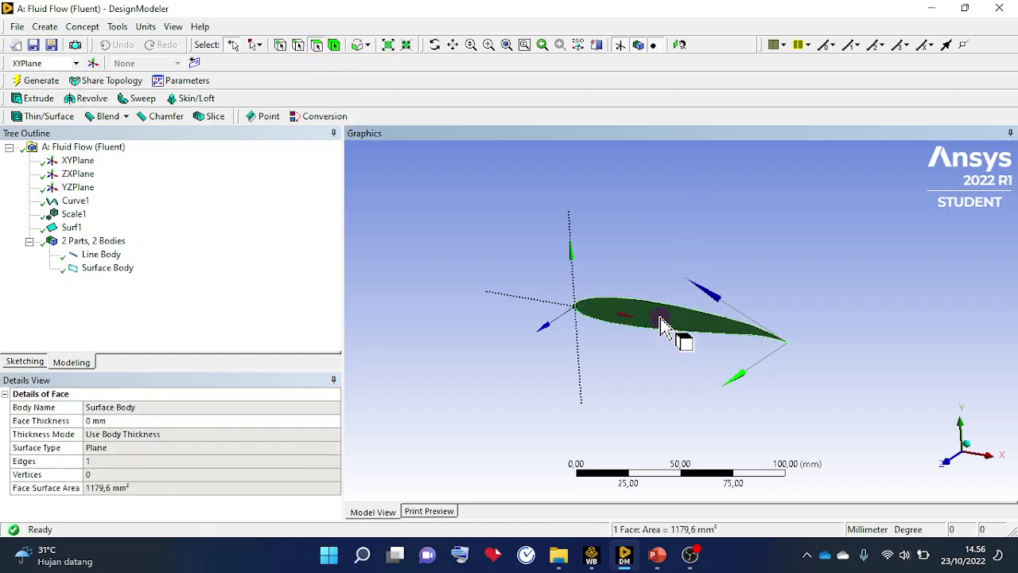
right_drag(519, 256, 840, 372)
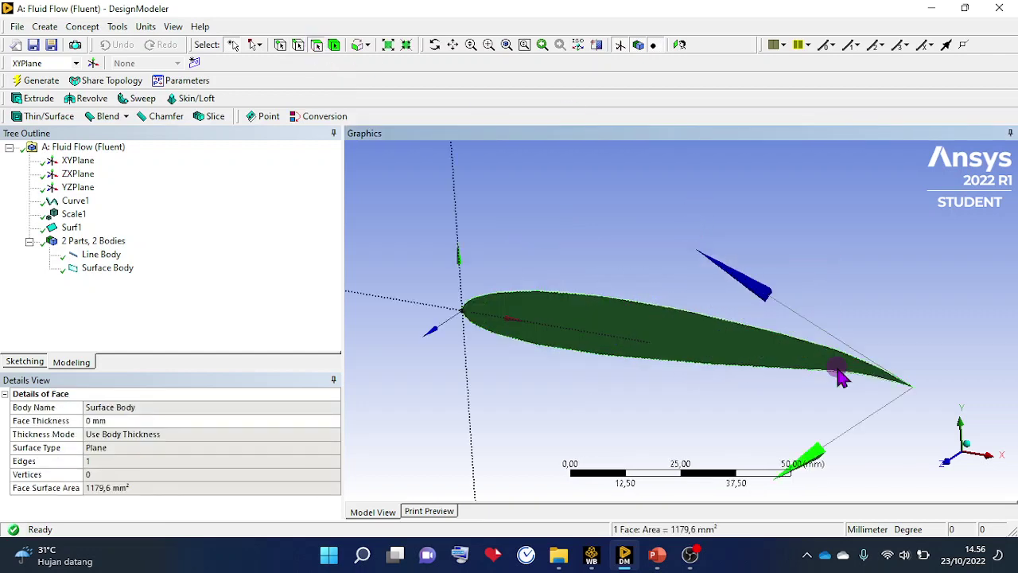
scroll(631, 373, down, 2)
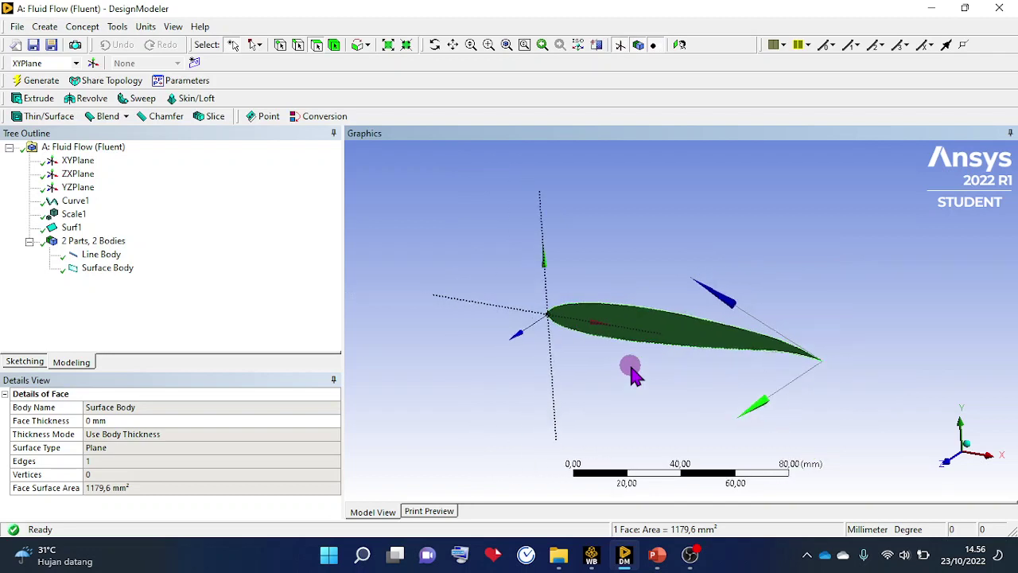
scroll(631, 374, down, 3)
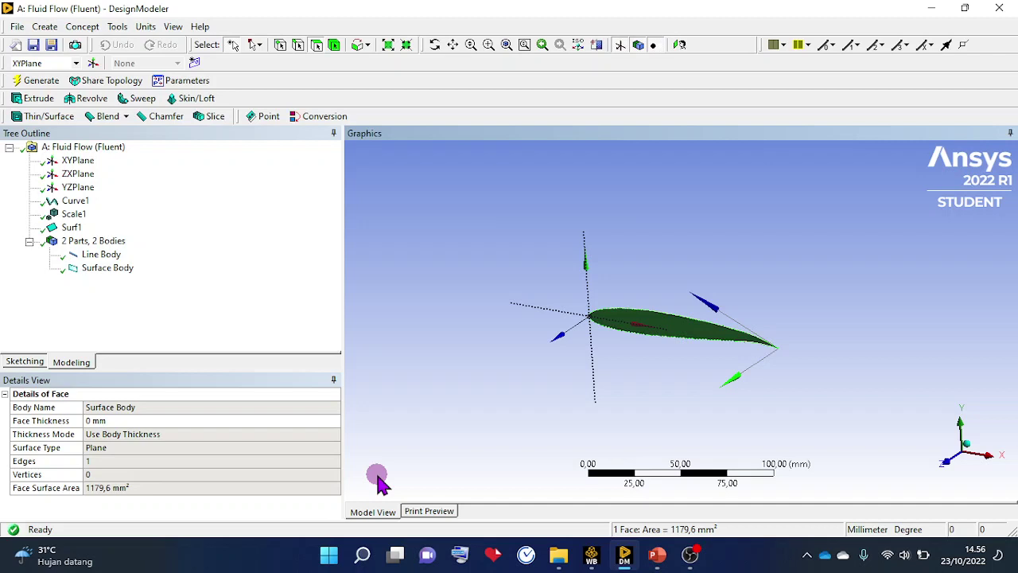
scroll(576, 360, down, 4)
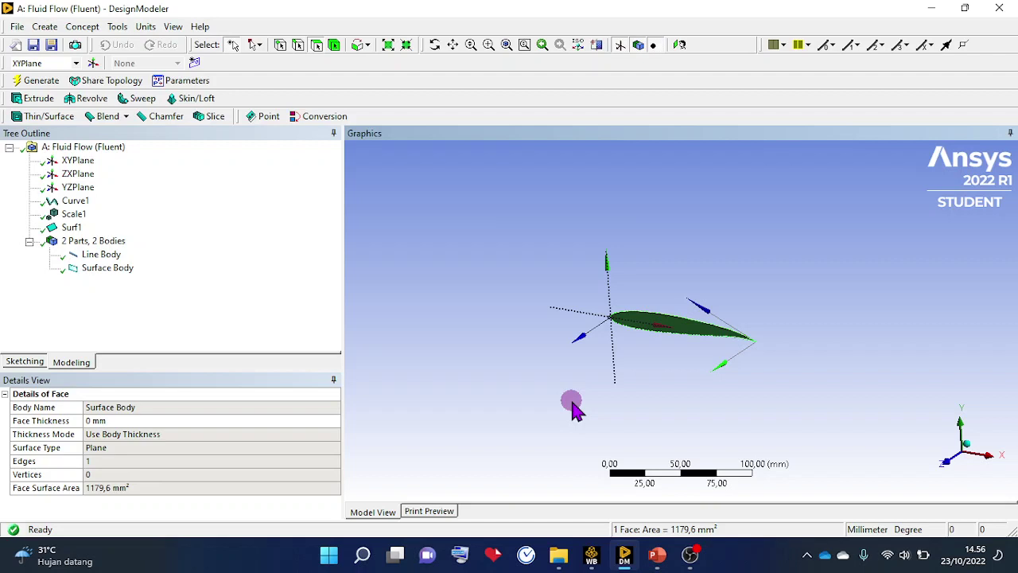
middle_drag(575, 407, 572, 417)
scroll(572, 418, down, 2)
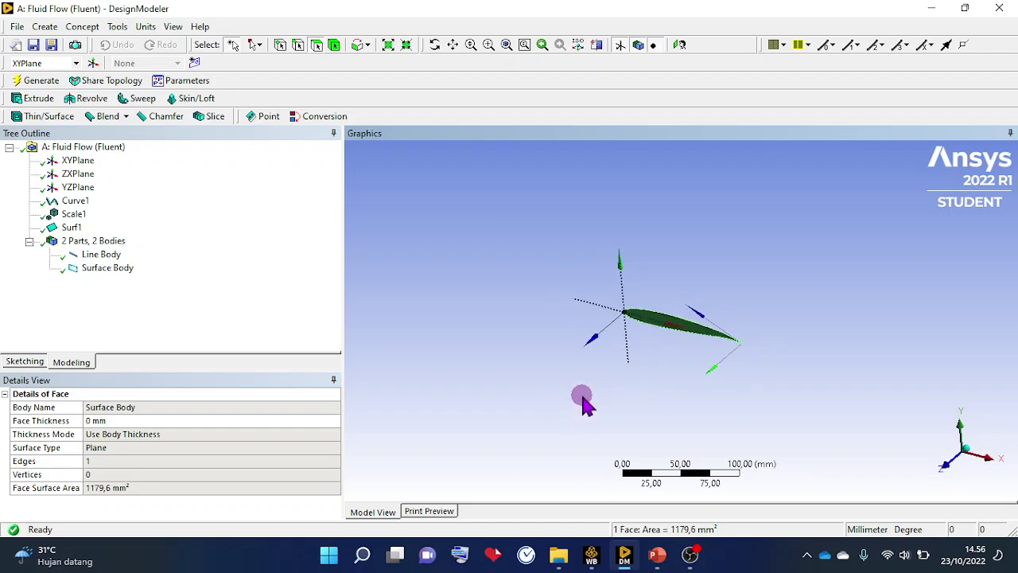
middle_drag(583, 404, 598, 404)
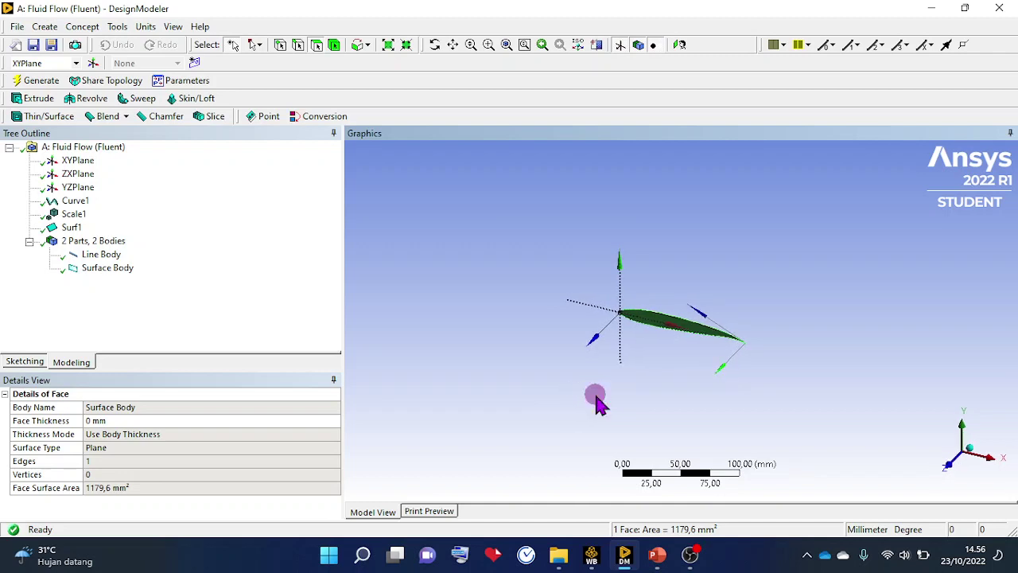
middle_drag(550, 413, 566, 413)
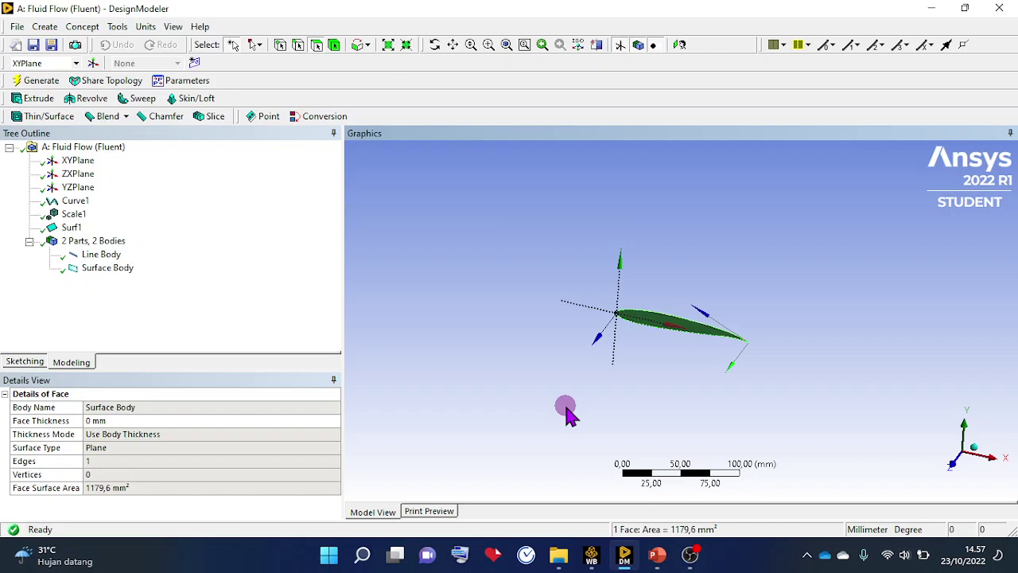
mouse_move(566, 414)
middle_down()
mouse_move(540, 403)
mouse_move(561, 406)
middle_up()
scroll(566, 408, up, 2)
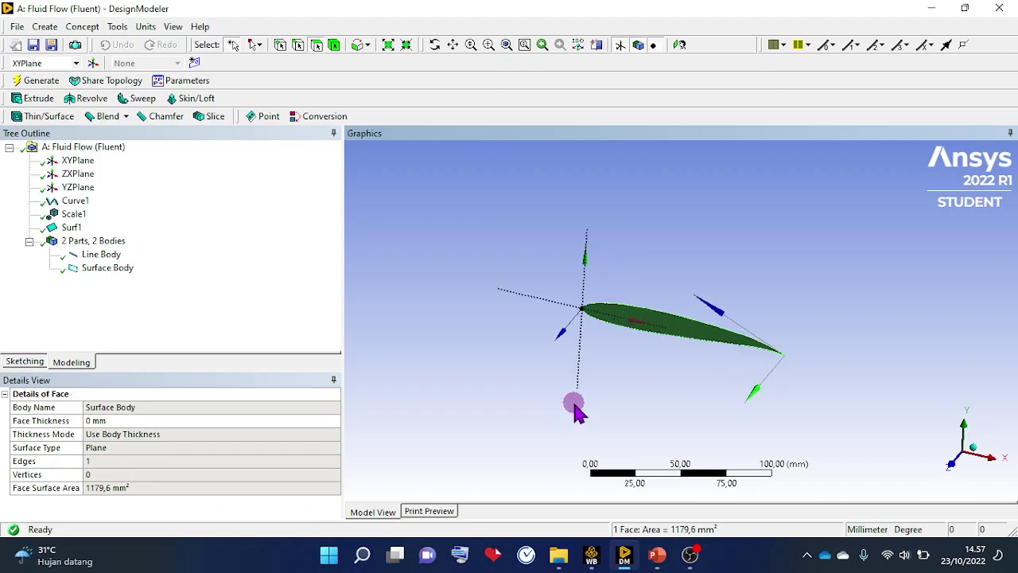
scroll(574, 408, down, 1)
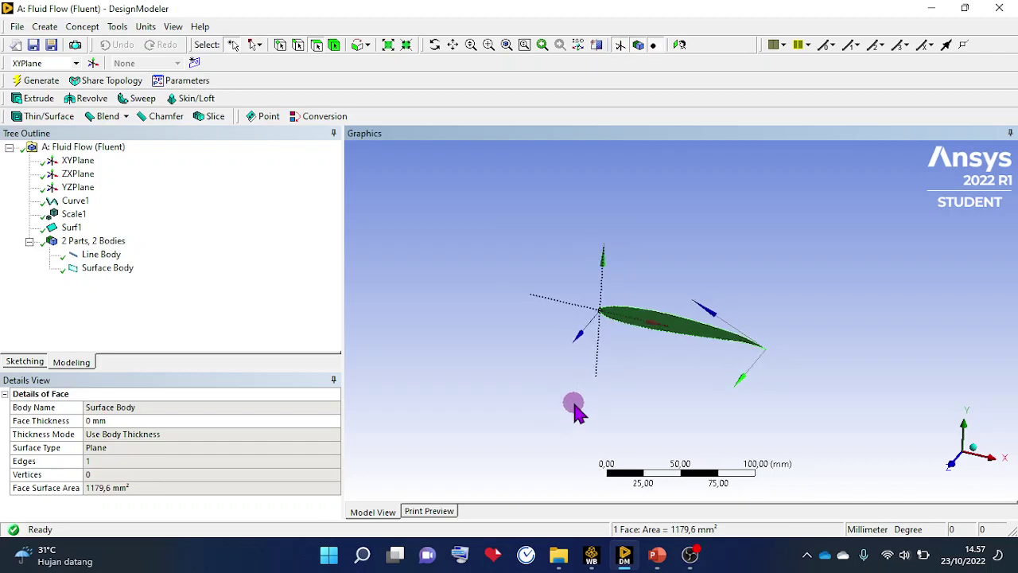
scroll(575, 407, down, 1)
Compare the airfoil surface with the 3D left-wing illustration on the PowerPoint slide, and return to DesignModeler
click(657, 554)
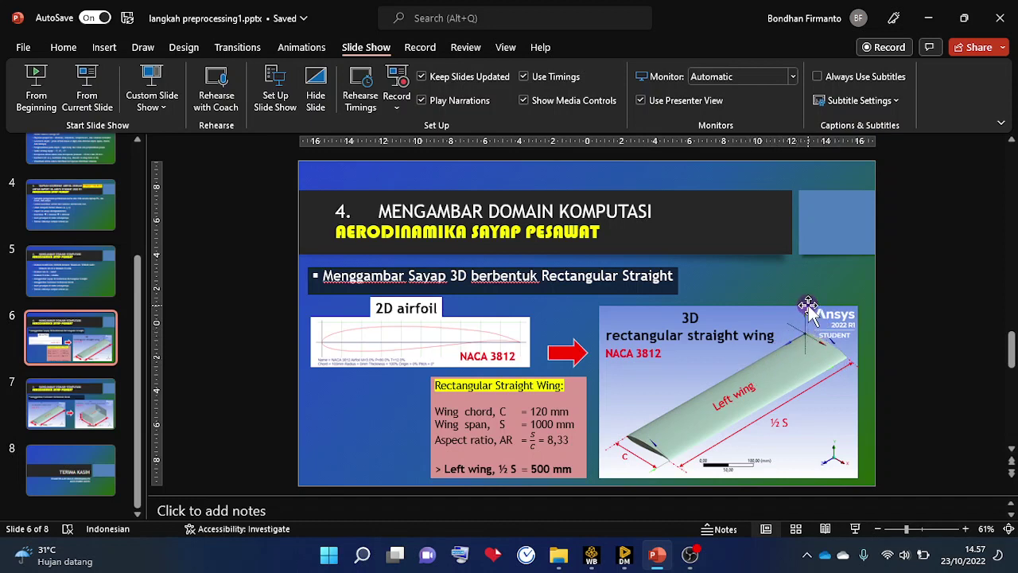
click(624, 554)
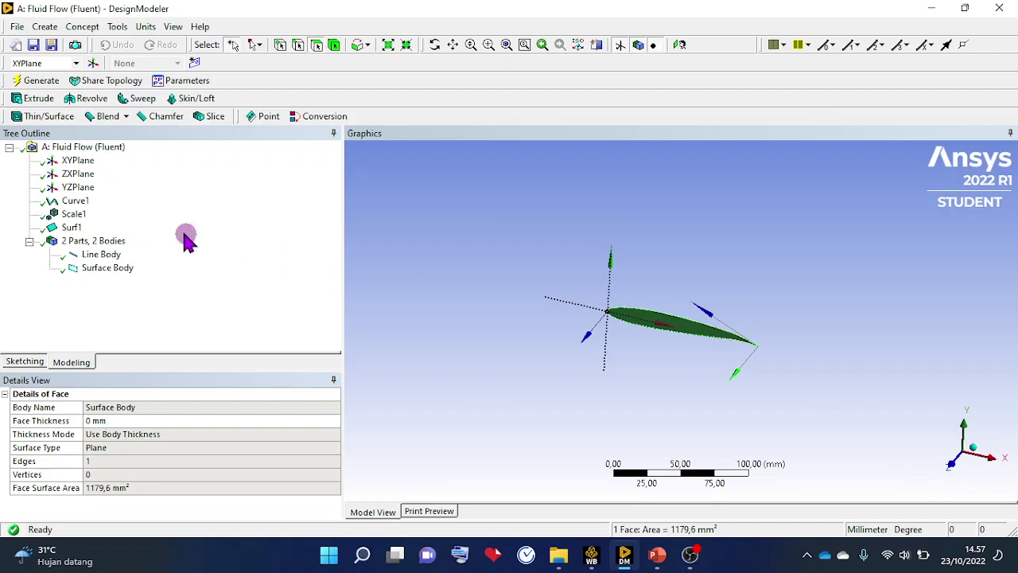
Start a new plane based on the XYPlane and set its type to From Coordinates
click(80, 161)
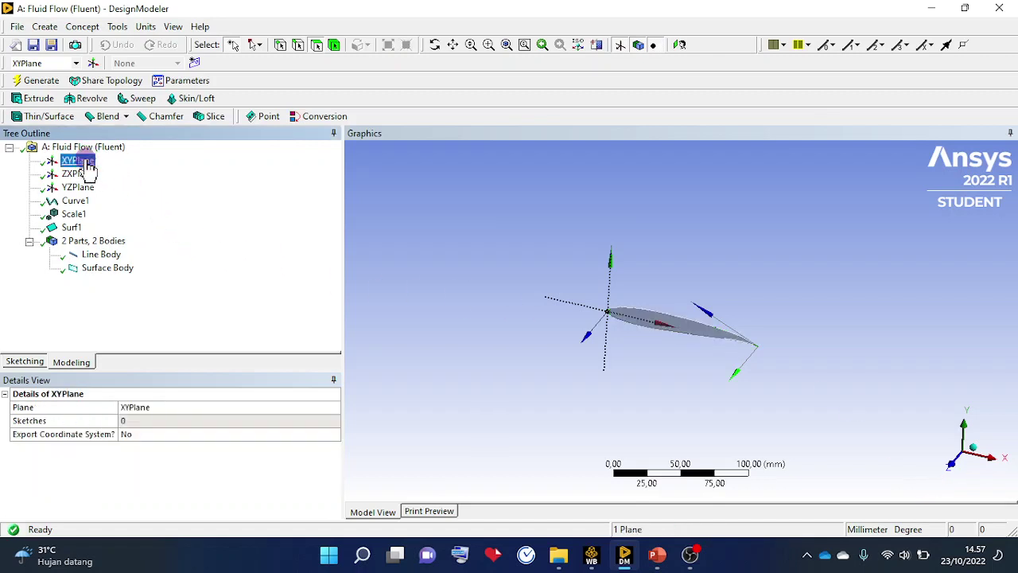
click(92, 65)
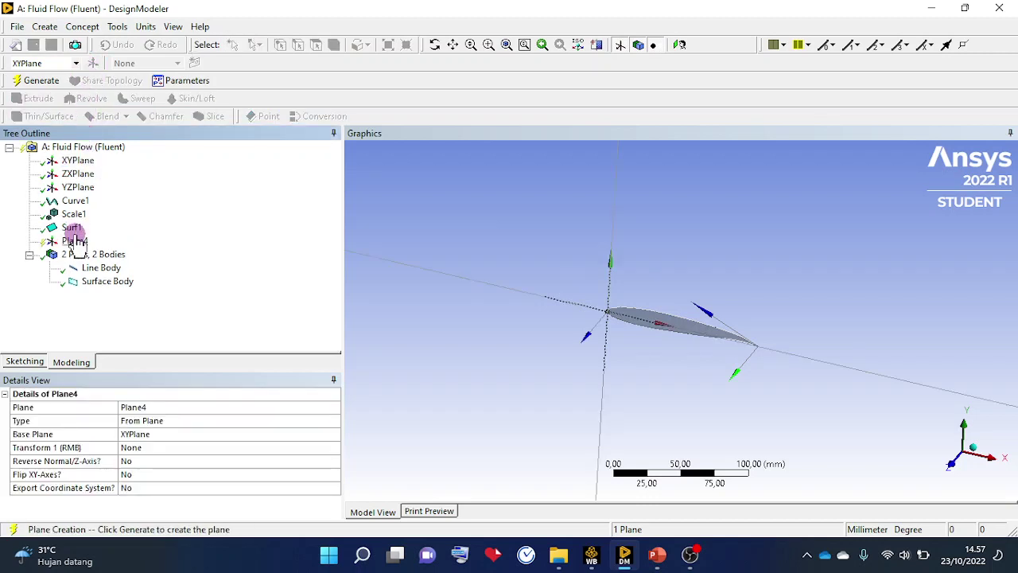
click(184, 423)
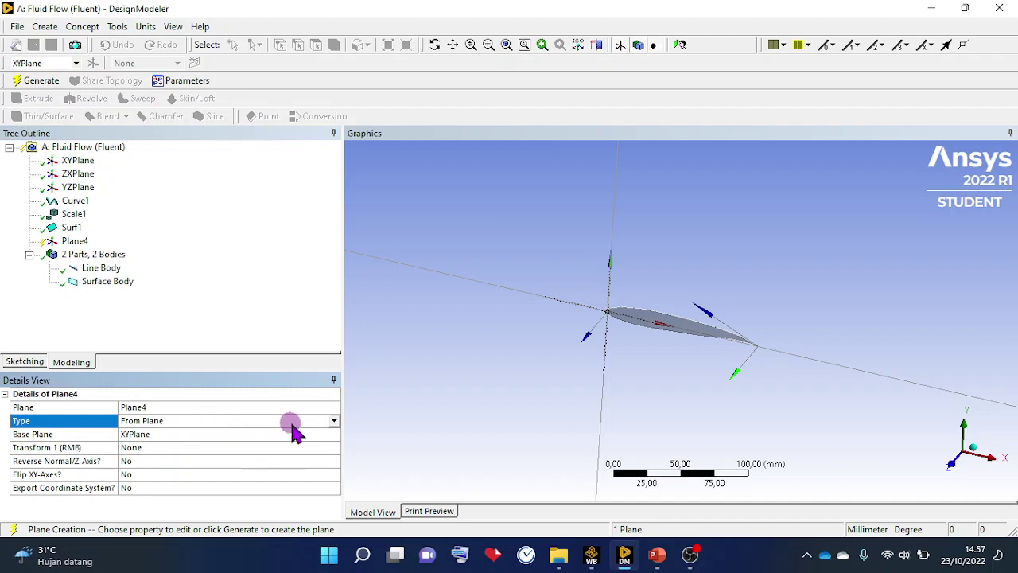
click(333, 422)
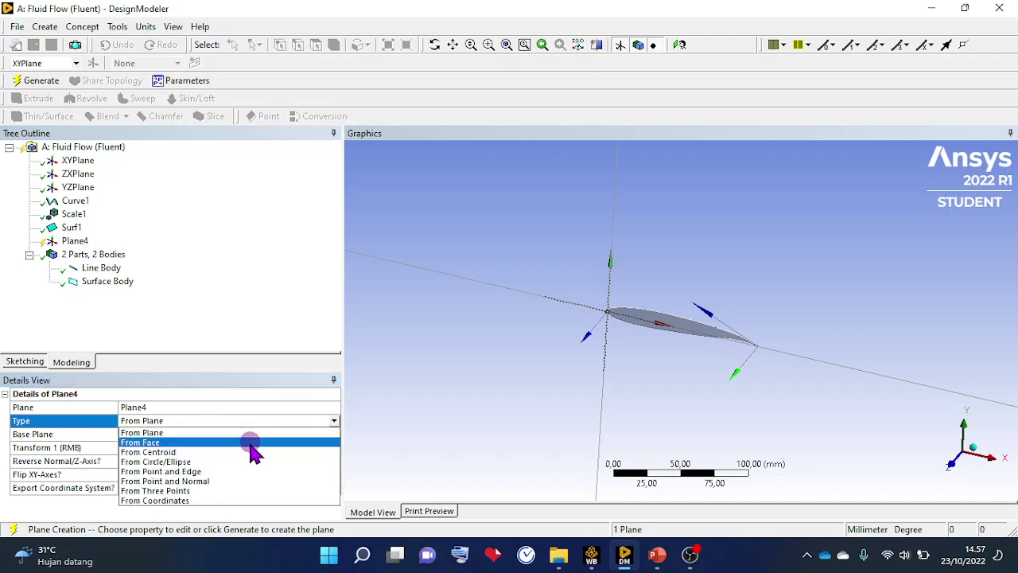
click(207, 500)
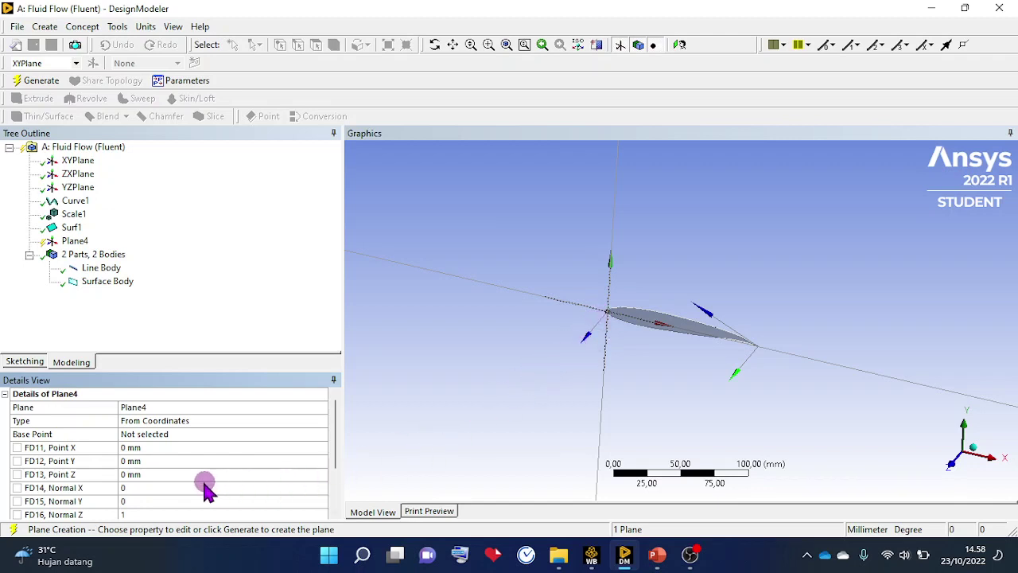
Check the left wing's half span on the PowerPoint slide, then return to DesignModeler and set the new plane's Point Z to 500 mm
click(166, 475)
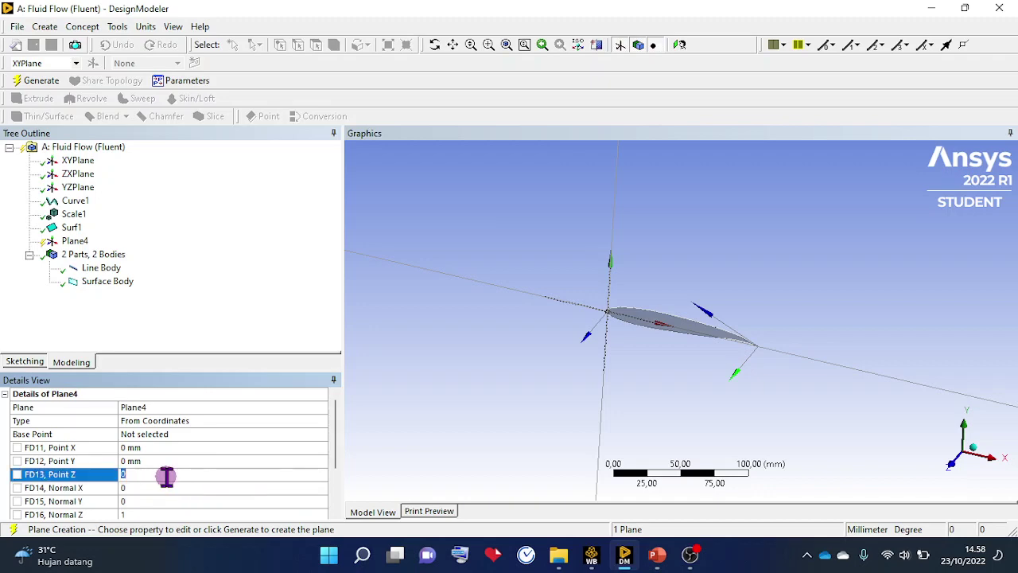
click(657, 555)
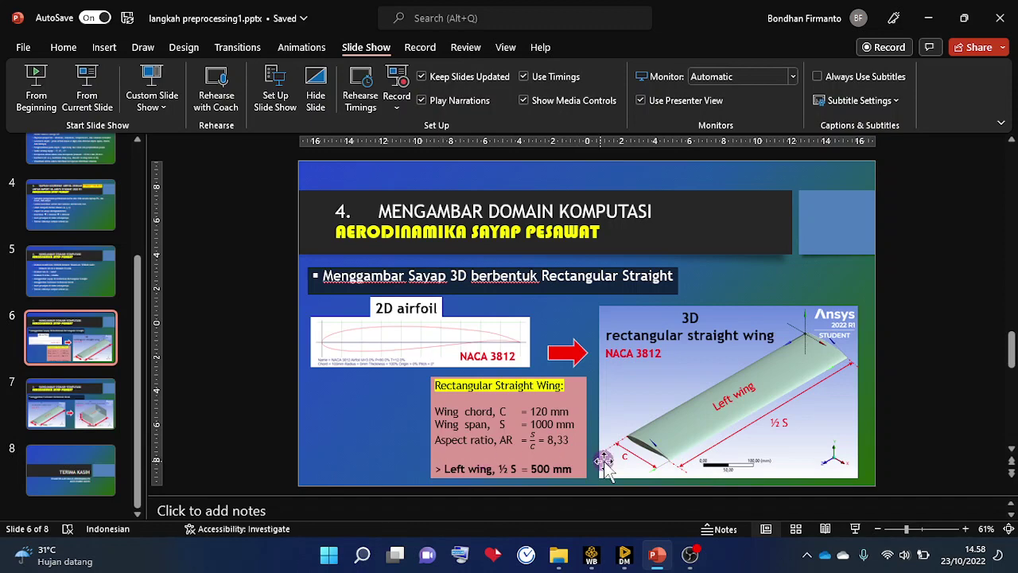
click(625, 555)
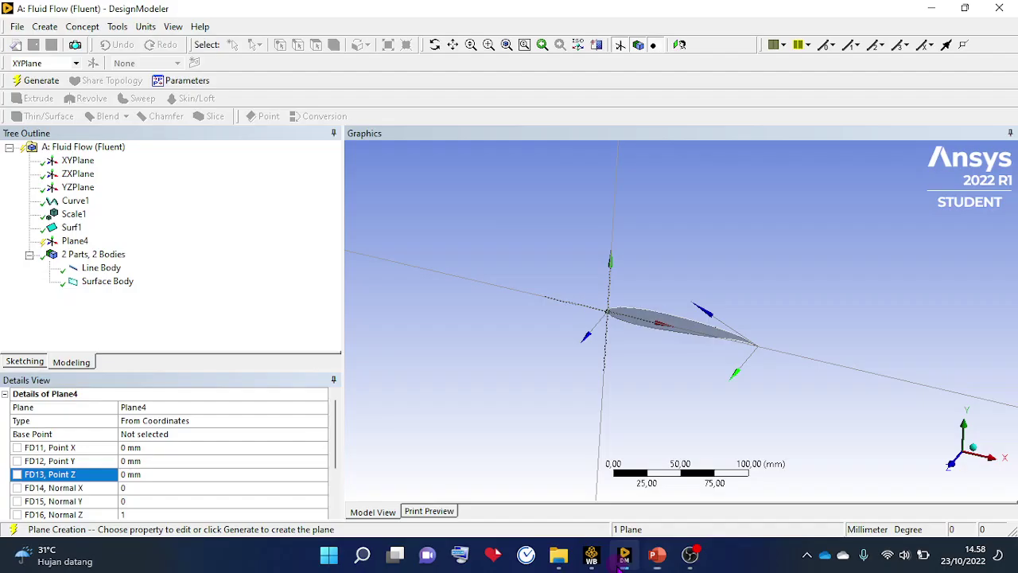
click(156, 474)
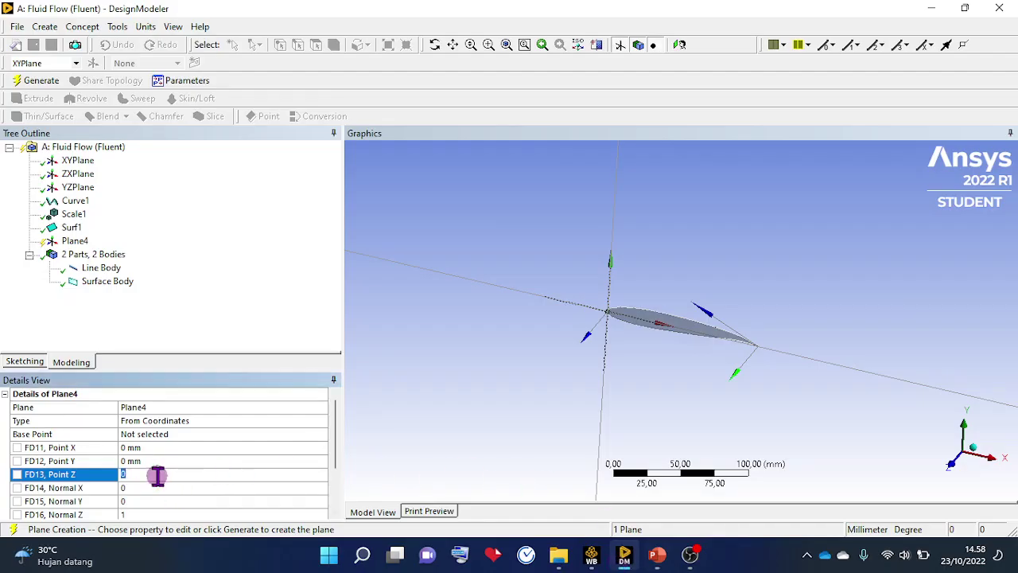
text(500)
key(Return)
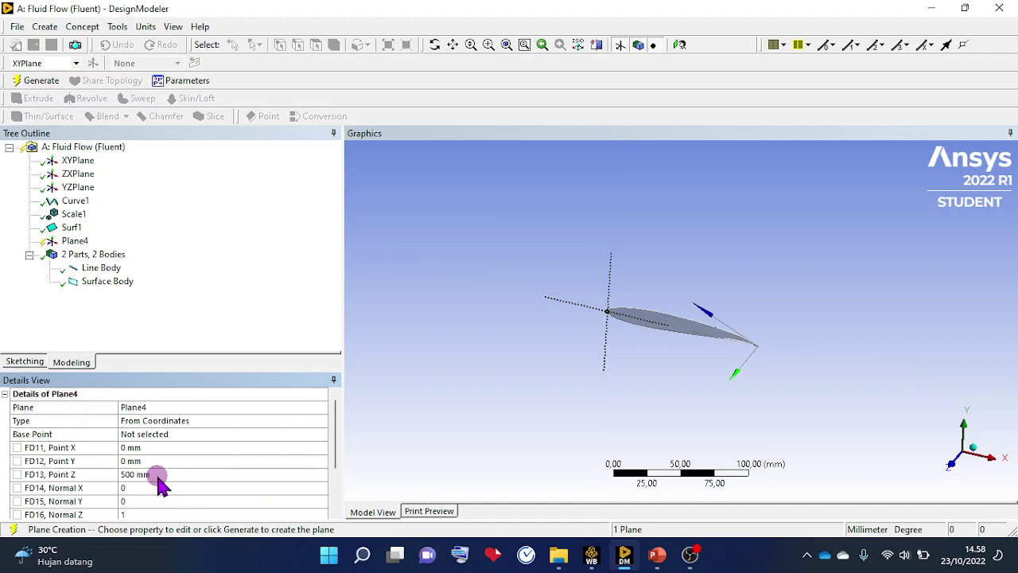
Inspect the new plane's preview relative to the airfoil surface and generate the plane
scroll(562, 364, down, 5)
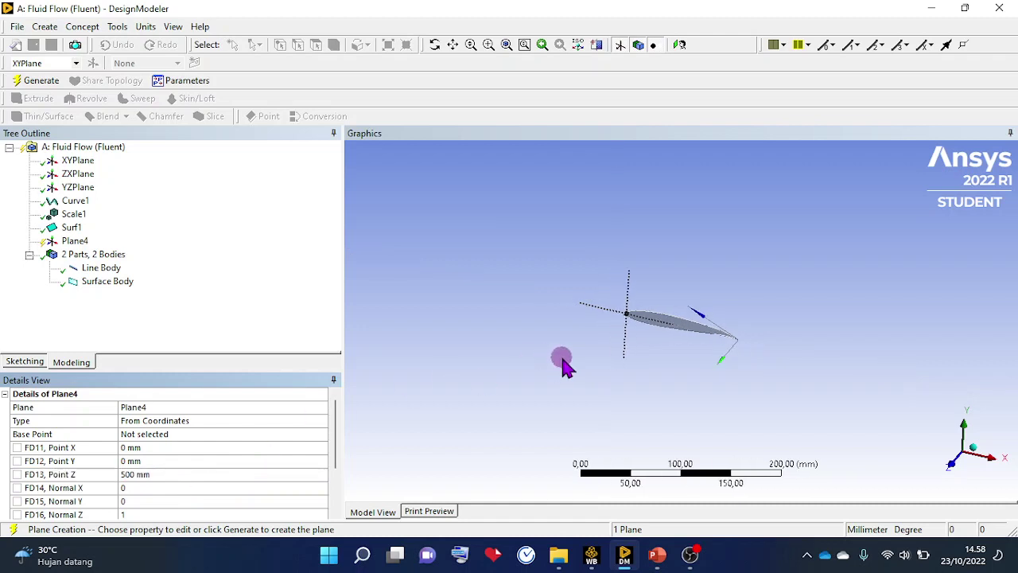
scroll(561, 364, down, 3)
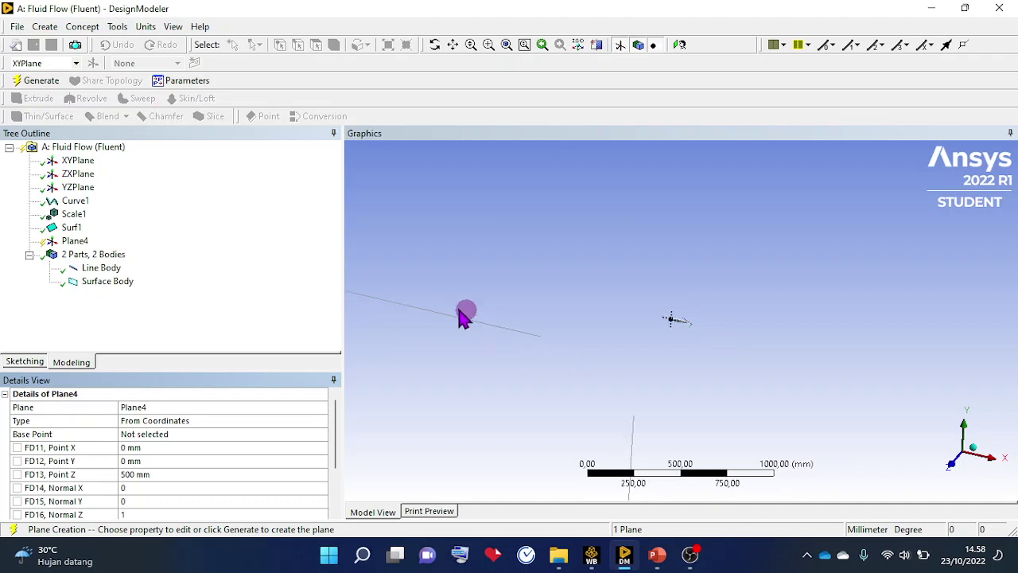
scroll(429, 296, down, 4)
scroll(704, 344, up, 6)
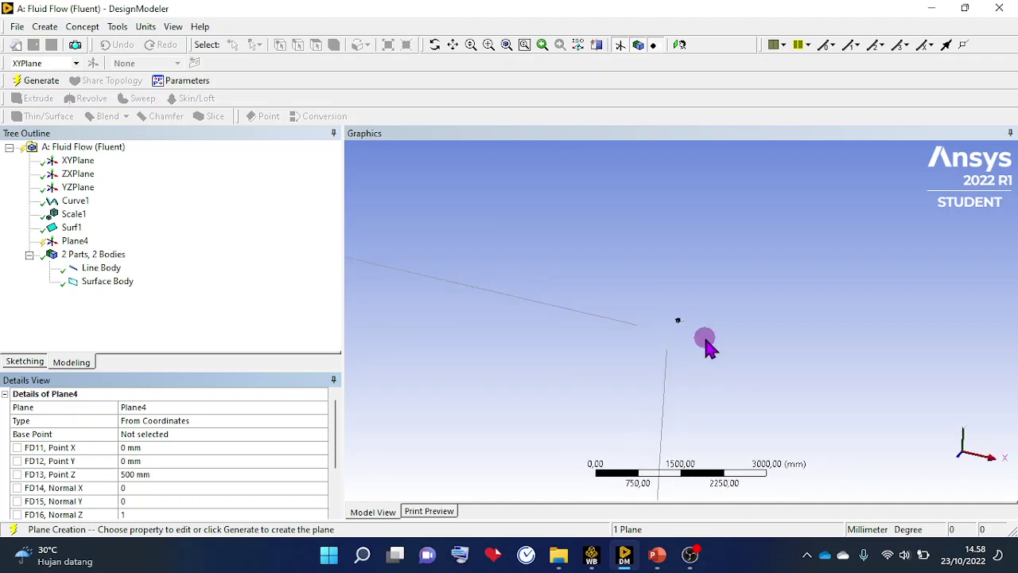
scroll(507, 369, down, 2)
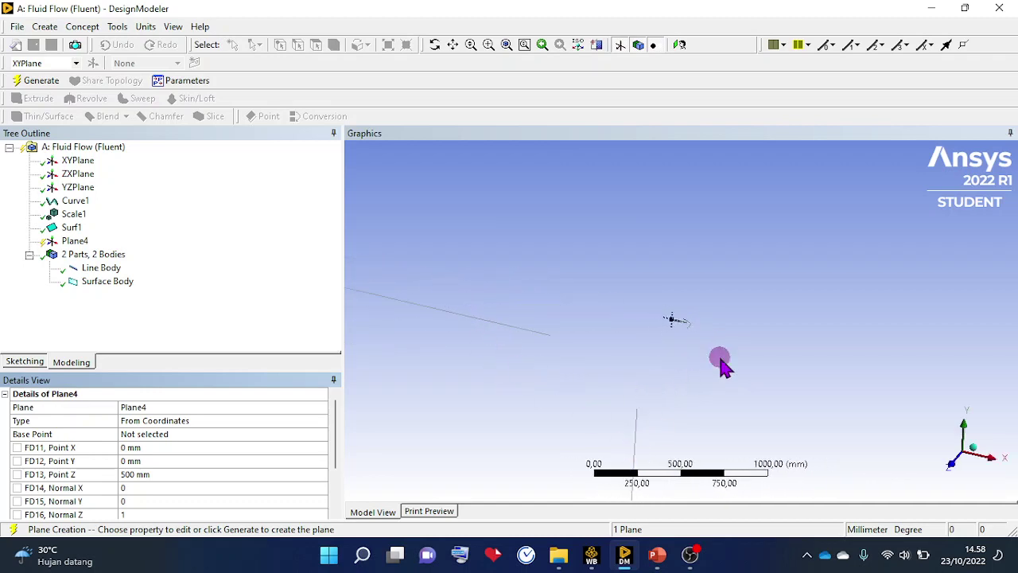
middle_drag(720, 361, 618, 352)
right_drag(477, 236, 739, 416)
right_drag(549, 220, 891, 438)
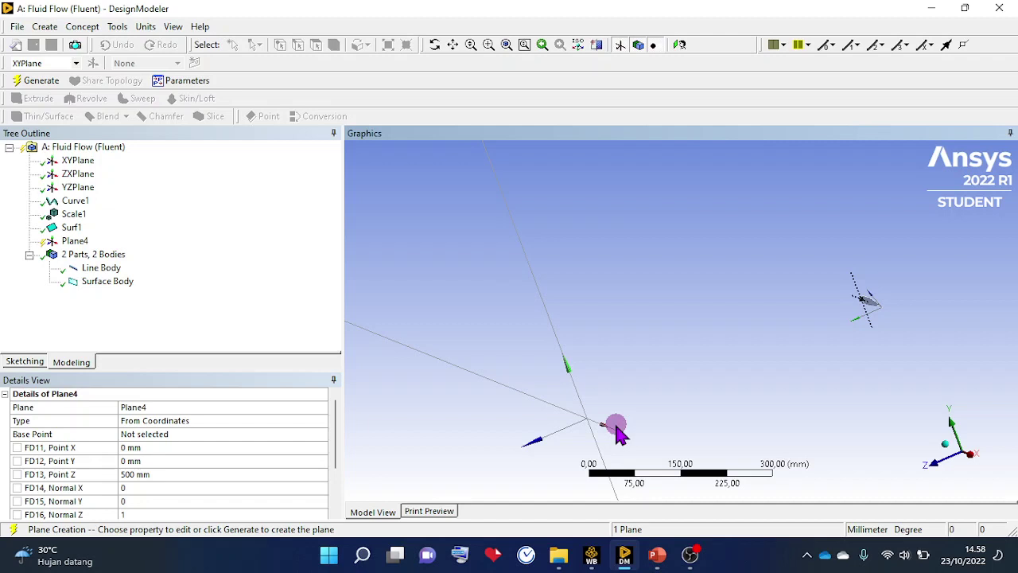
click(25, 82)
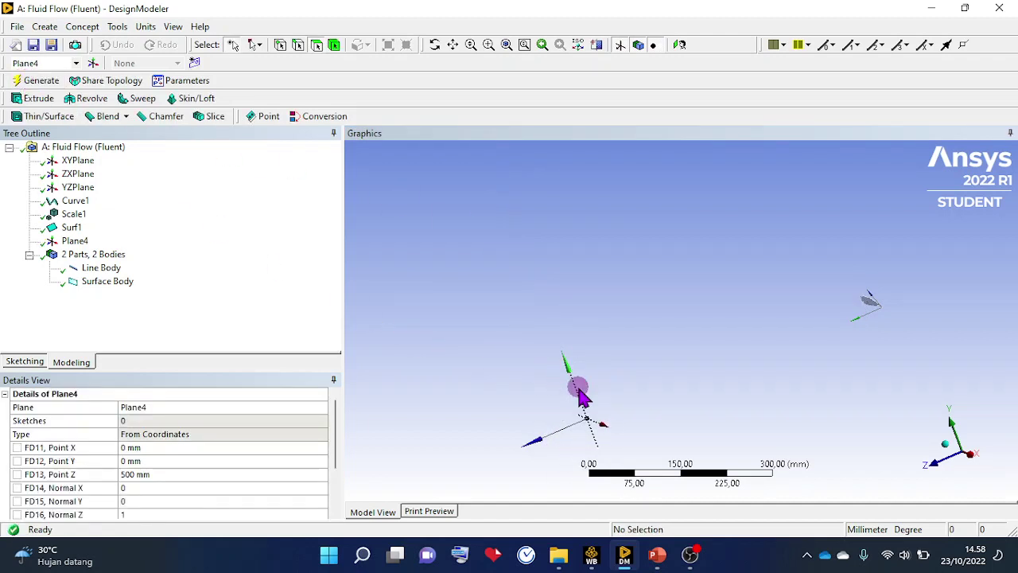
Compare the positions of Plane4 and the XYPlane in the 3D view relative to the airfoil surface
middle_drag(578, 388, 668, 290)
scroll(684, 416, down, 5)
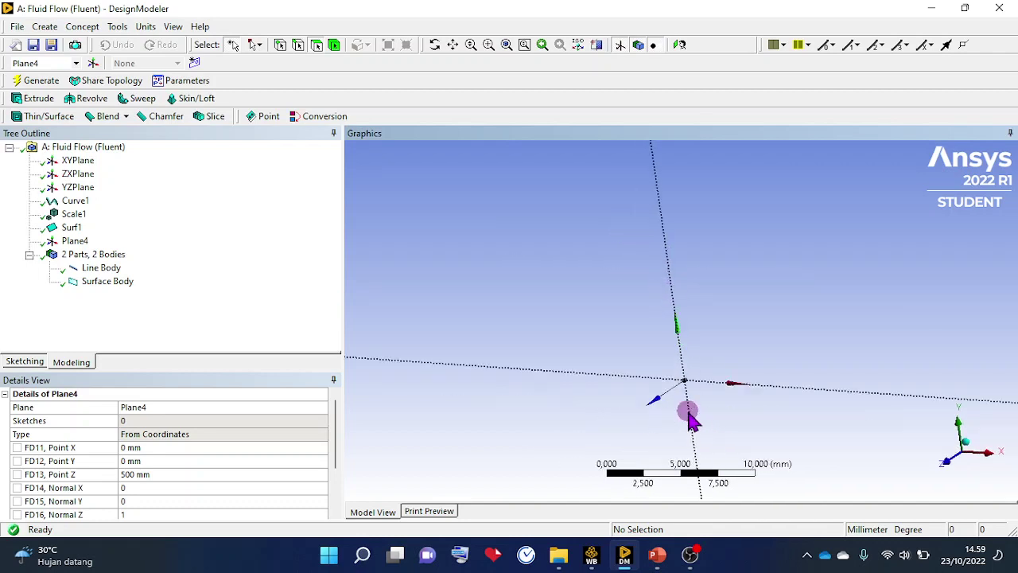
shift+middle_drag(689, 353, 756, 239)
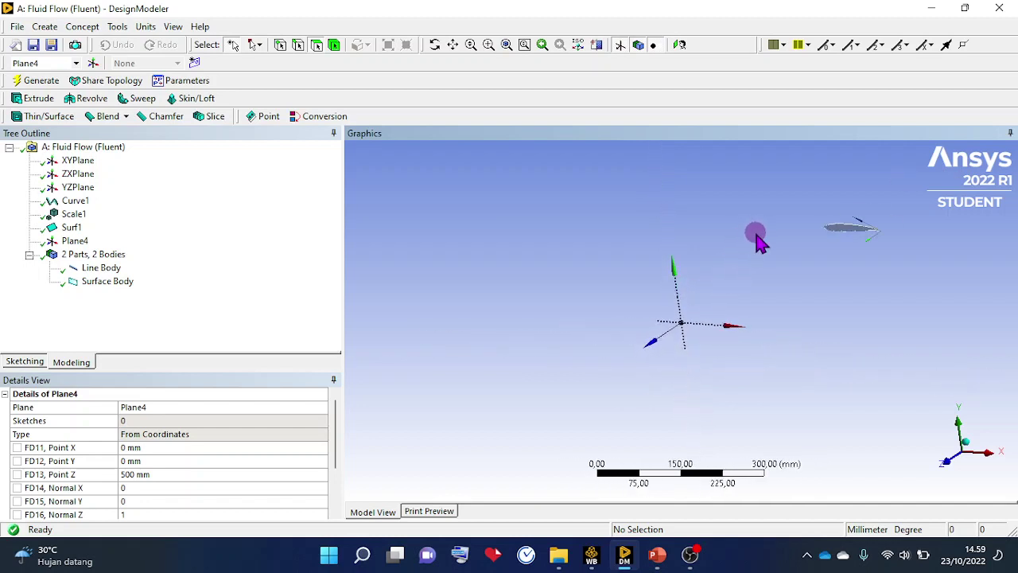
click(76, 241)
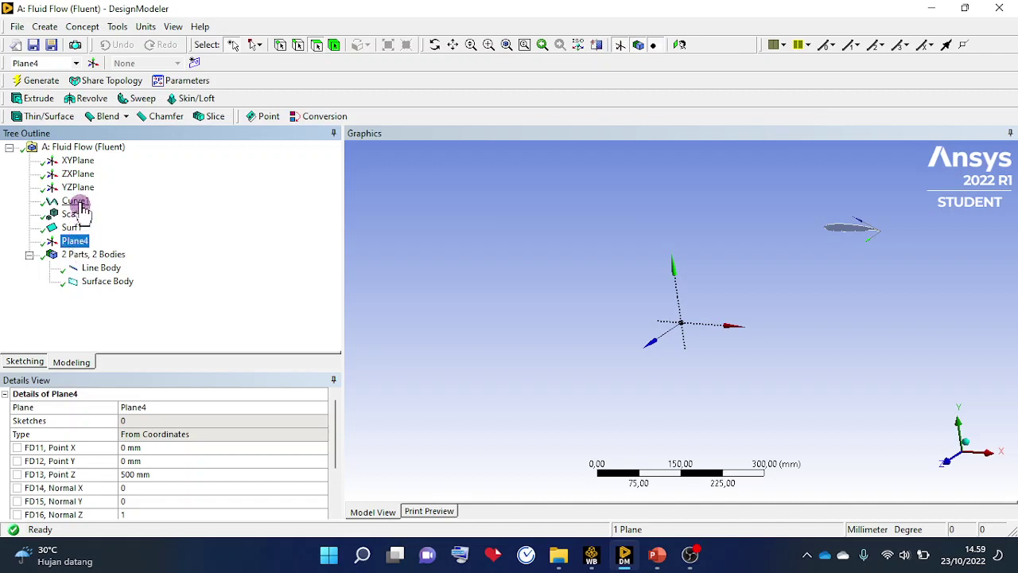
click(77, 160)
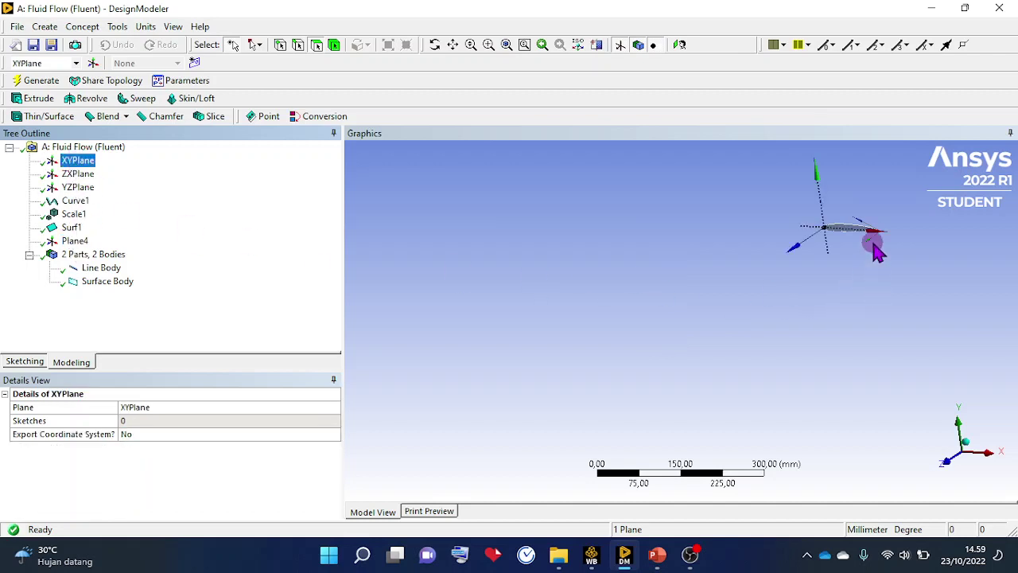
click(75, 240)
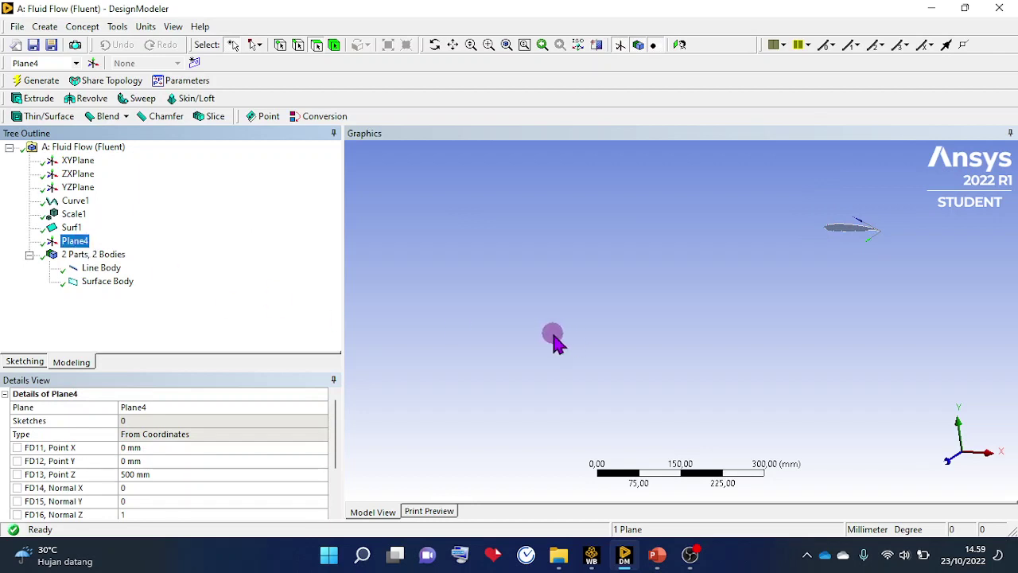
scroll(513, 374, down, 2)
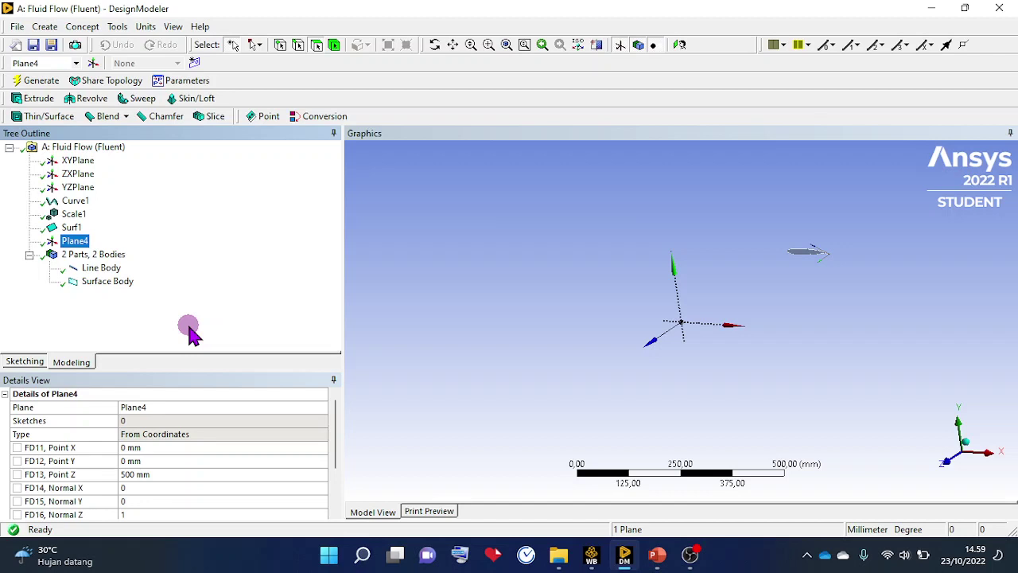
Start a second 3D Curve on Plane4 with its definition set to From Coordinates File
click(78, 239)
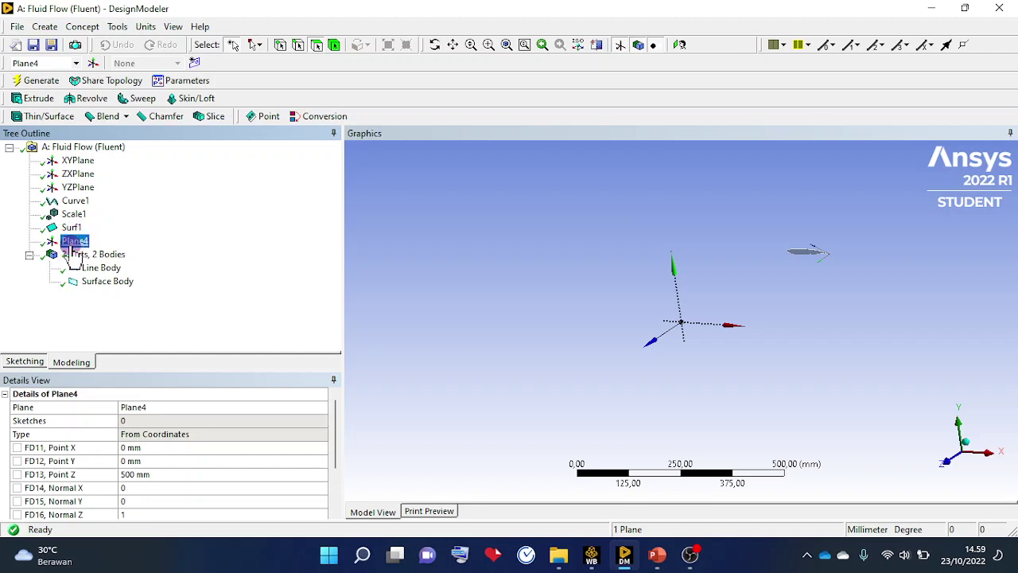
click(82, 29)
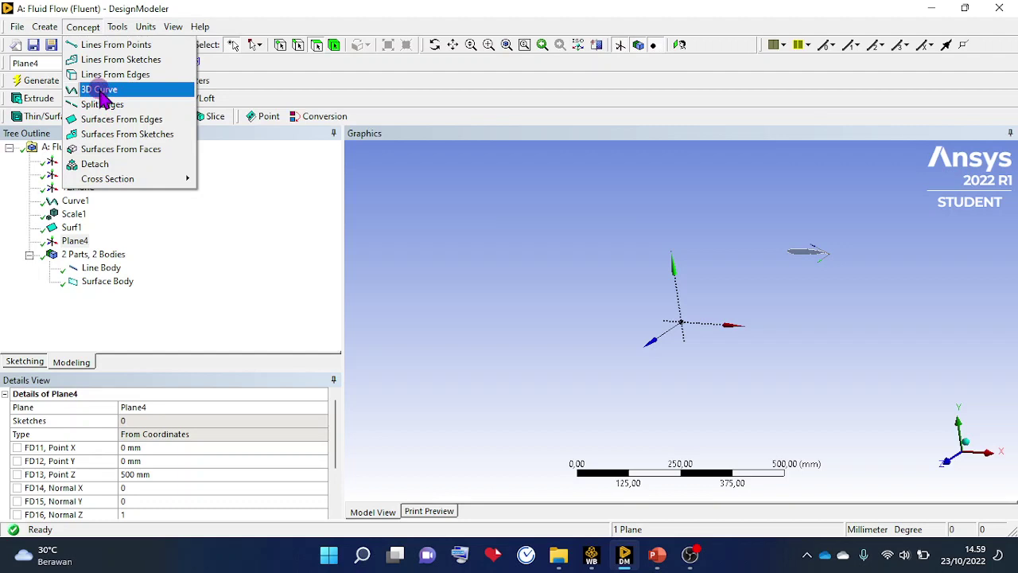
click(102, 90)
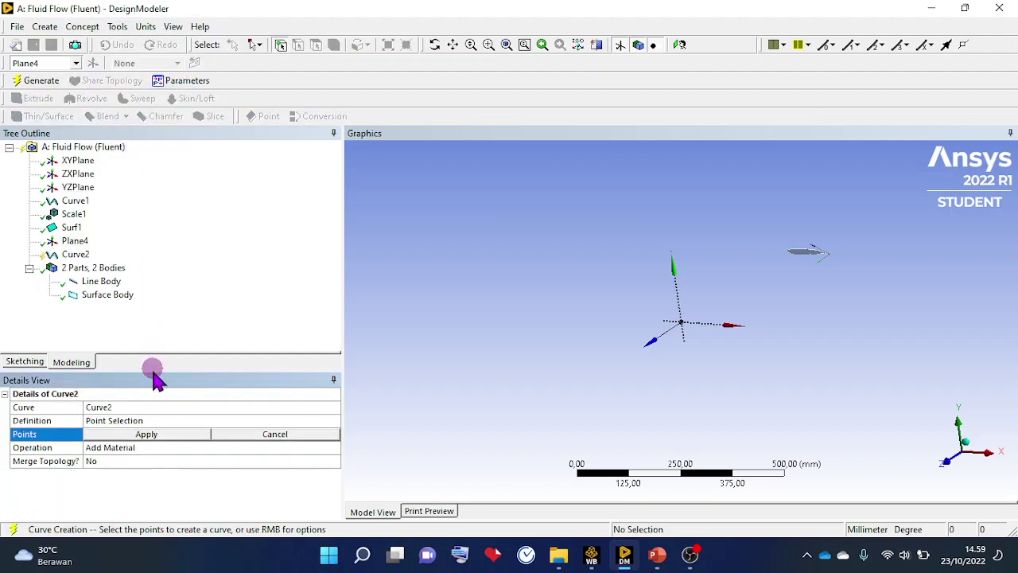
click(167, 422)
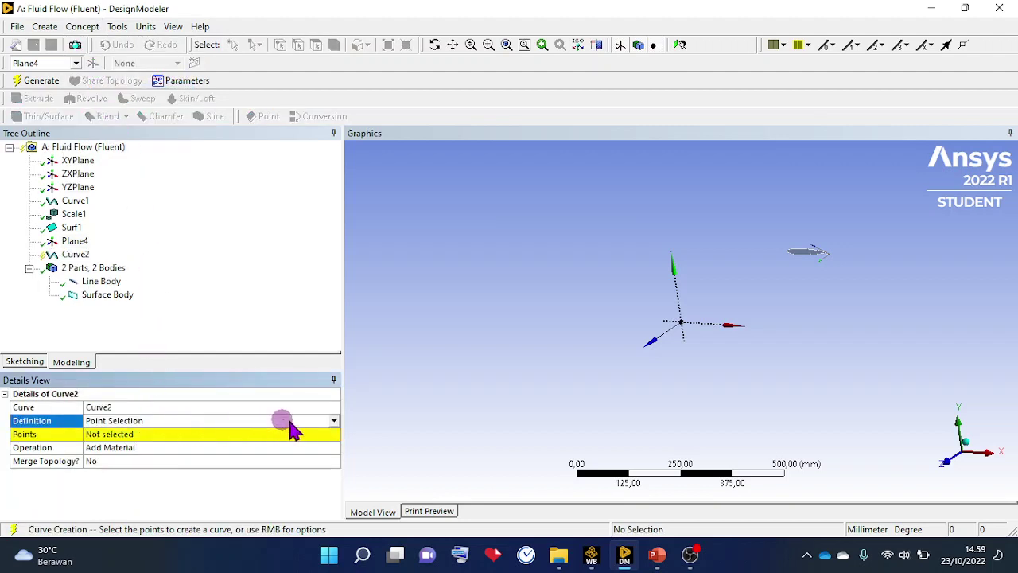
click(333, 423)
click(266, 443)
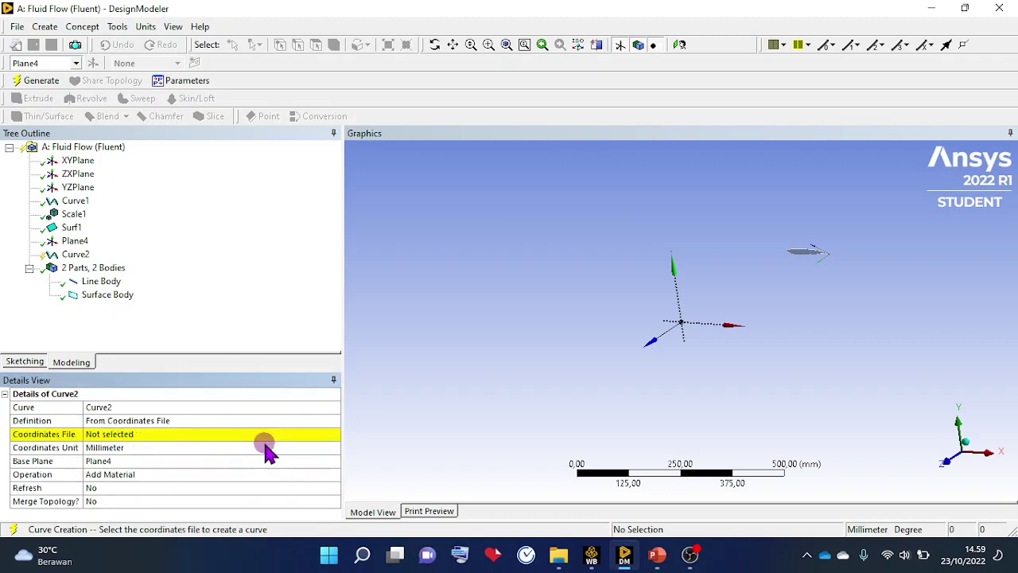
Load airfoilNACA3812closedTE.txt as the second curve's coordinates file and generate the curve on Plane4
click(185, 441)
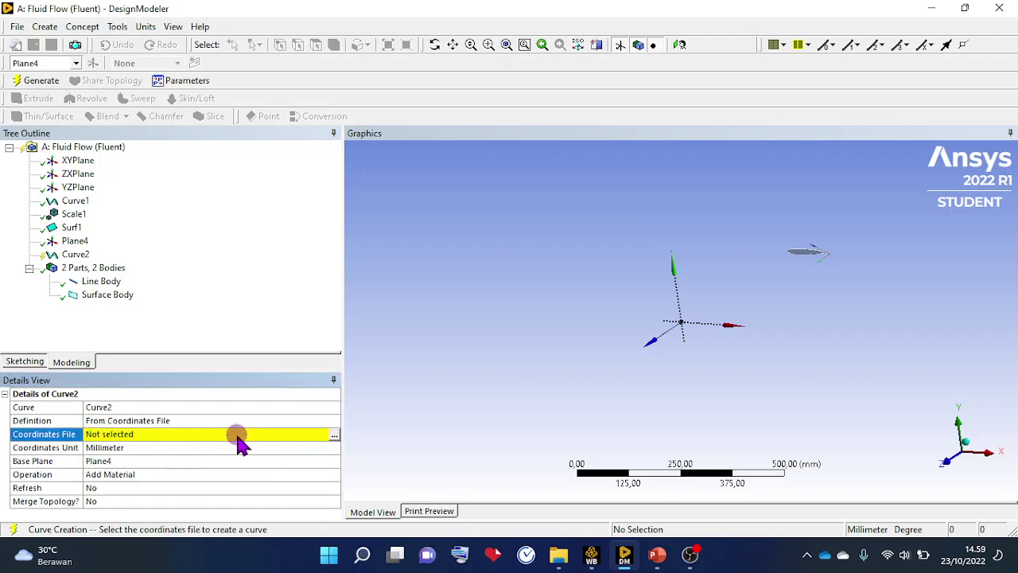
click(334, 435)
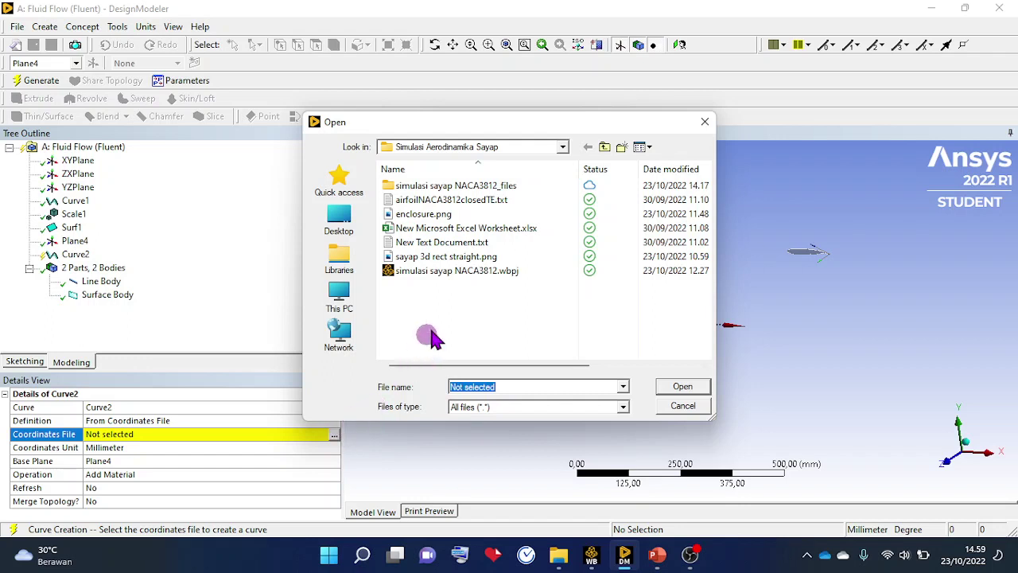
double_click(448, 201)
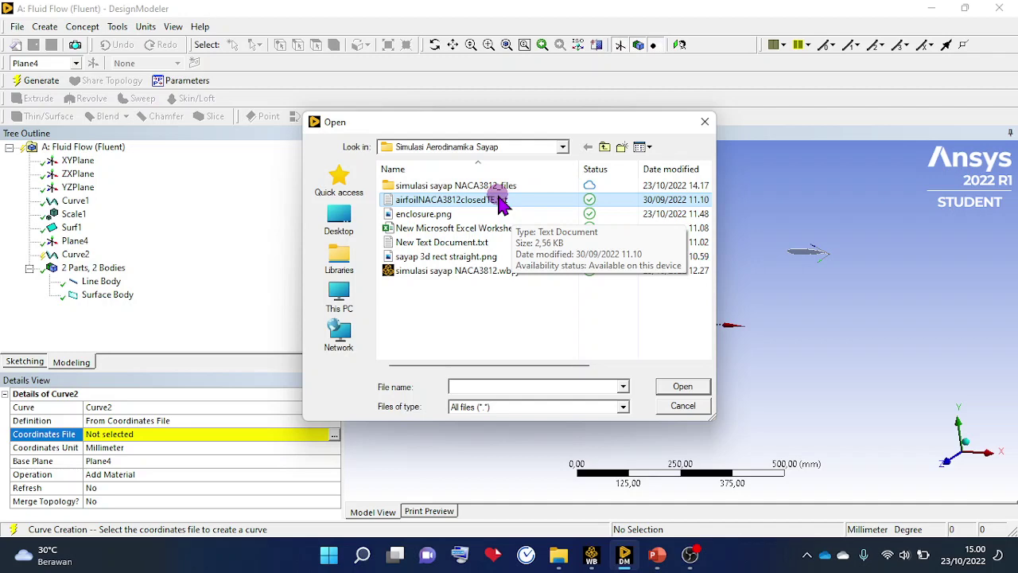
click(682, 389)
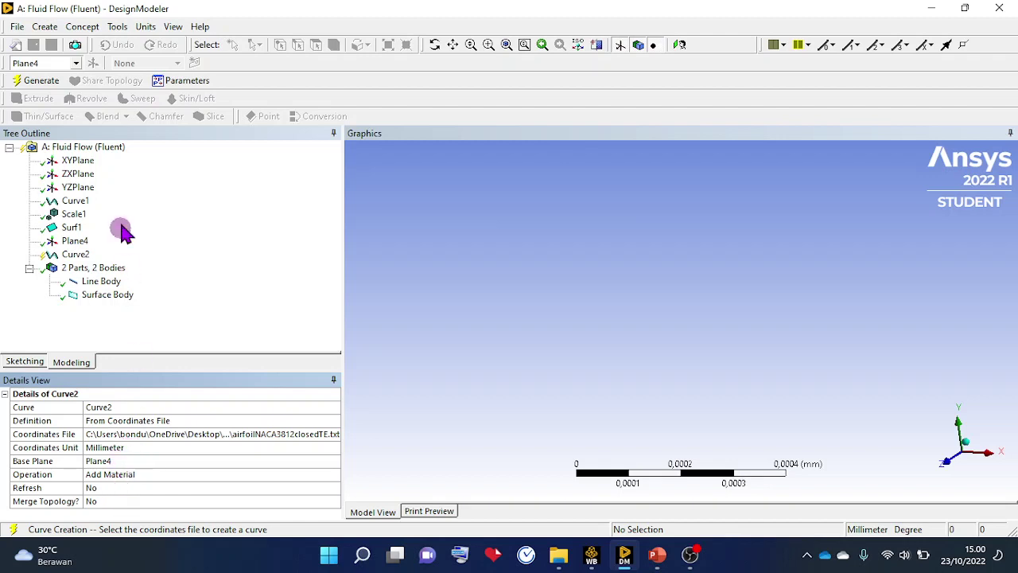
click(35, 81)
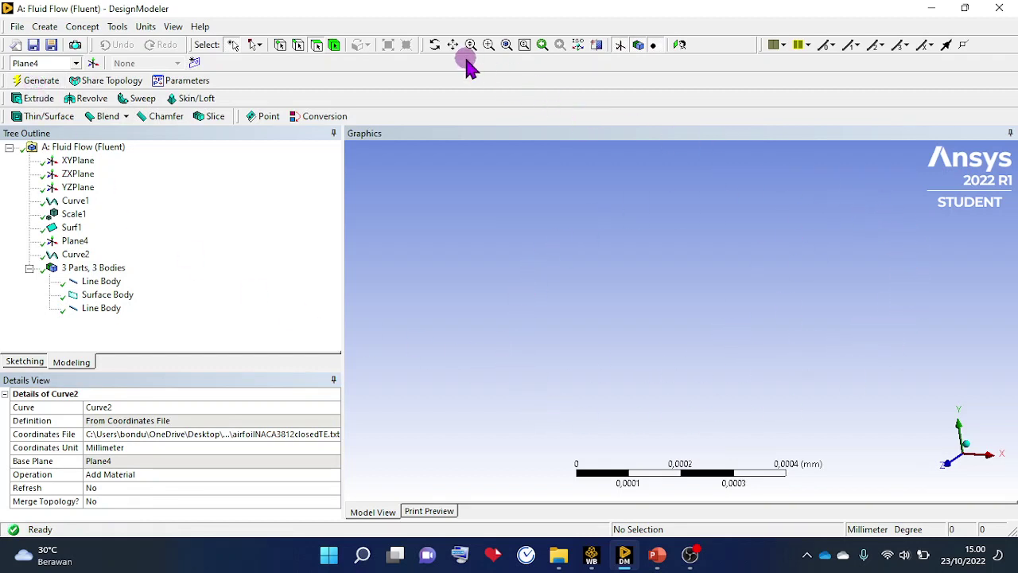
Examine the newly imported airfoil curve up close at the origin of Plane4
click(506, 44)
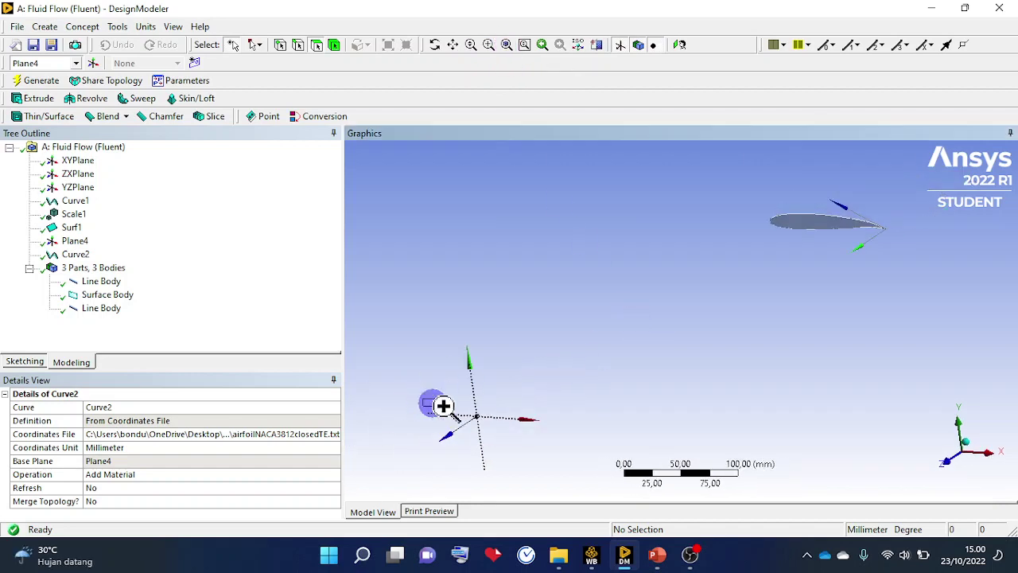
right_drag(438, 405, 556, 445)
right_drag(578, 264, 718, 347)
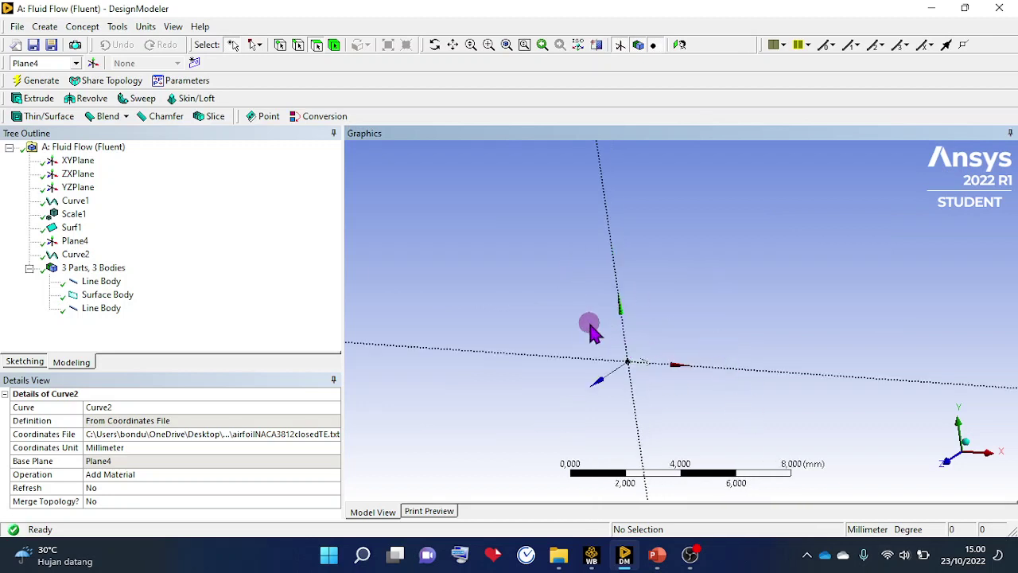
right_drag(589, 325, 700, 407)
right_drag(561, 253, 723, 345)
right_drag(474, 259, 923, 417)
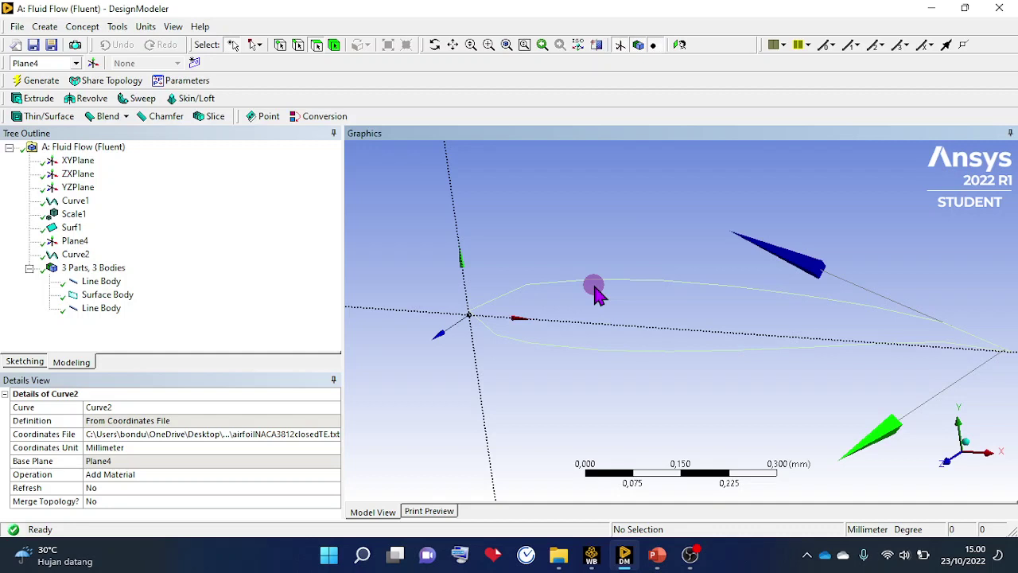
Start a second Scale body transformation with its scaling origin set to Point
scroll(598, 294, down, 3)
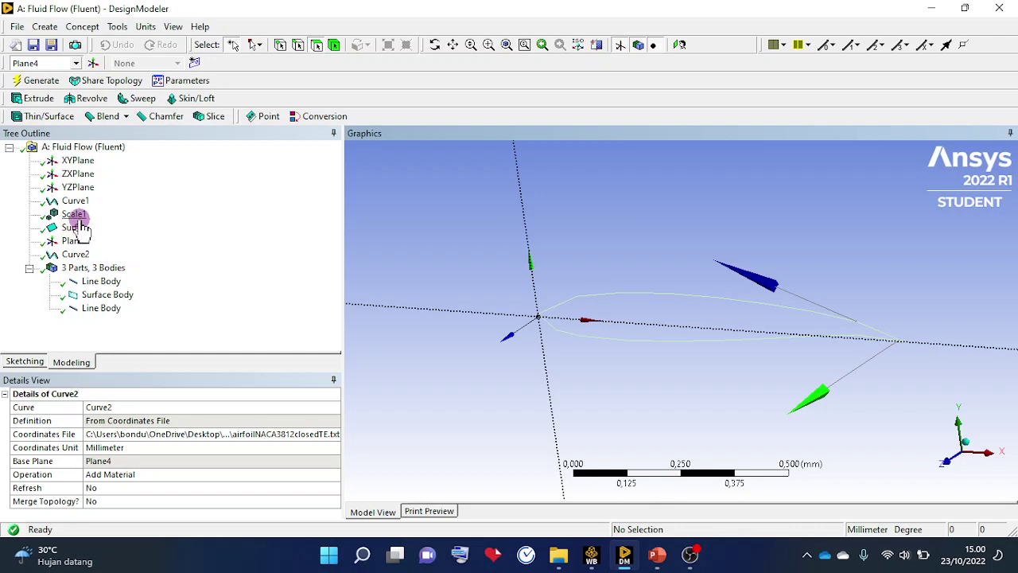
click(45, 27)
mouse_move(90, 248)
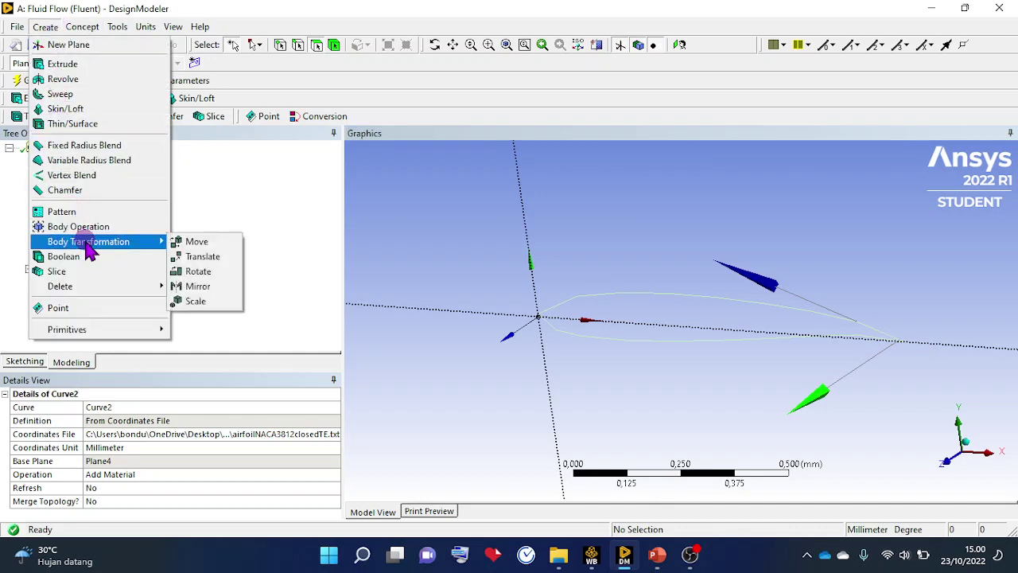
click(211, 306)
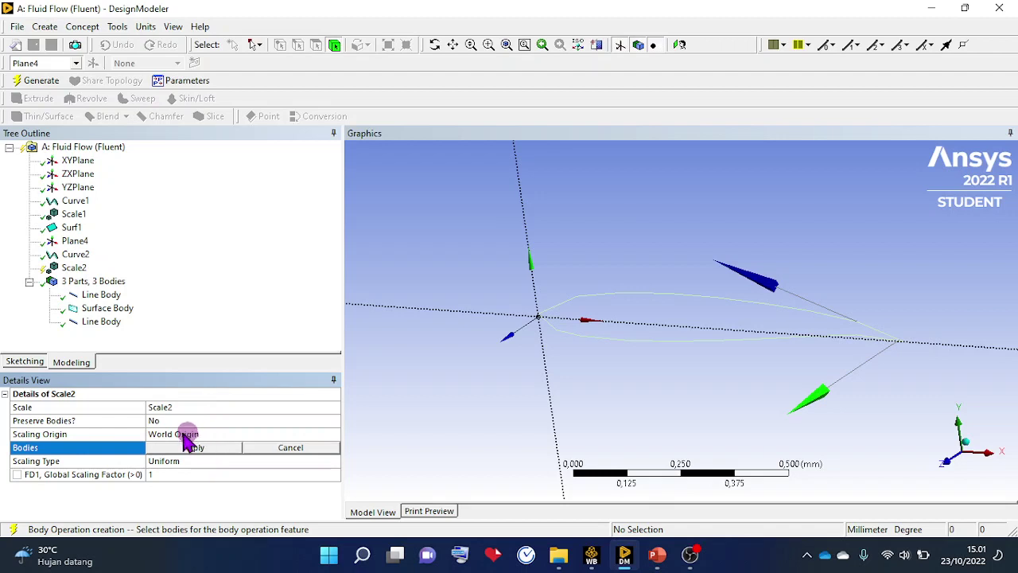
click(80, 218)
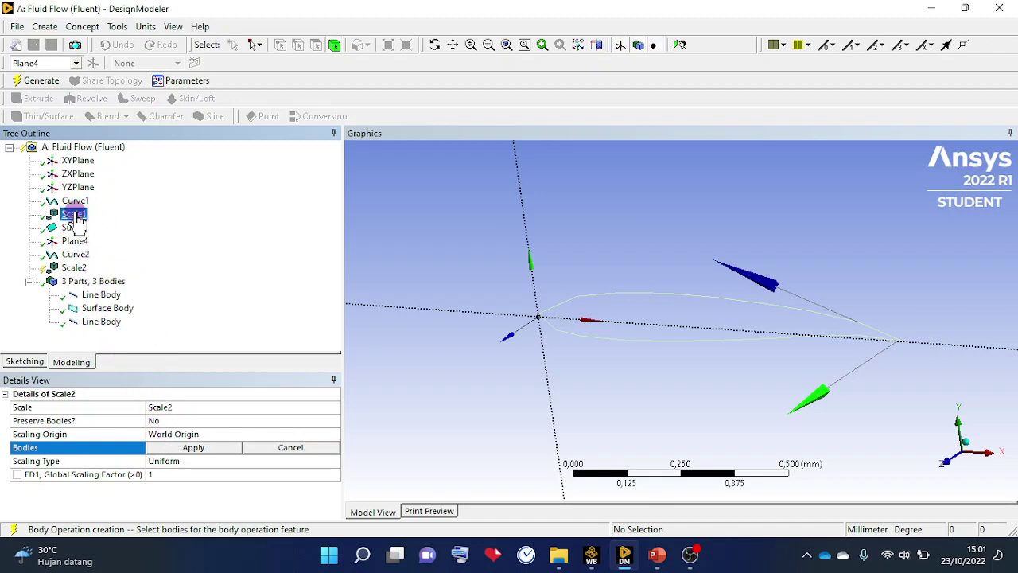
click(73, 268)
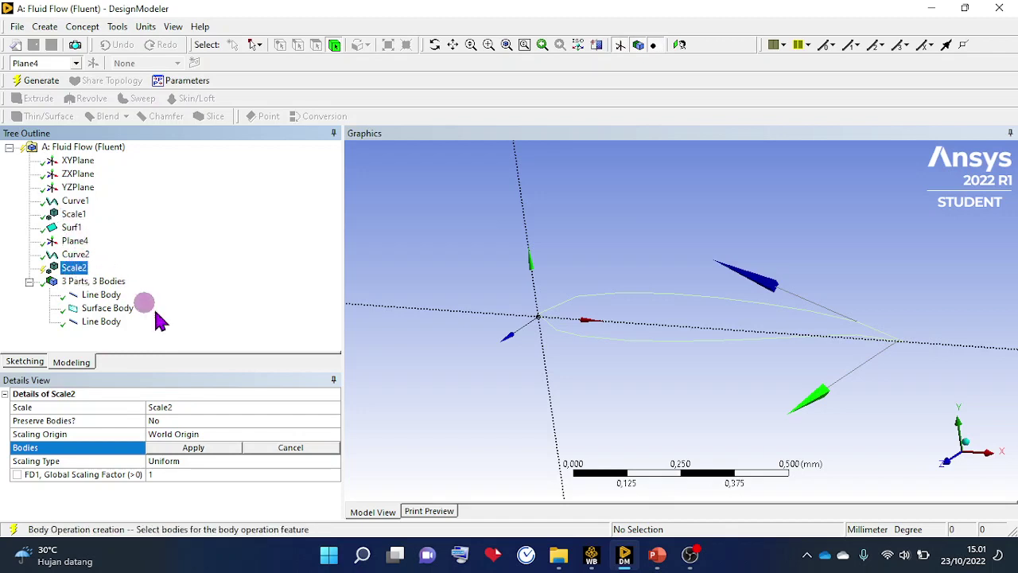
click(270, 447)
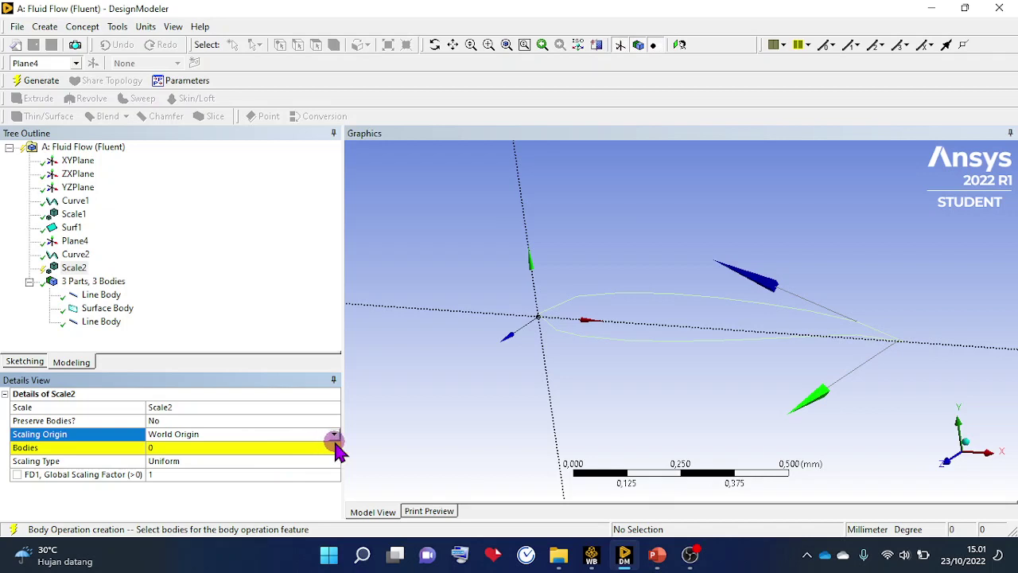
click(334, 435)
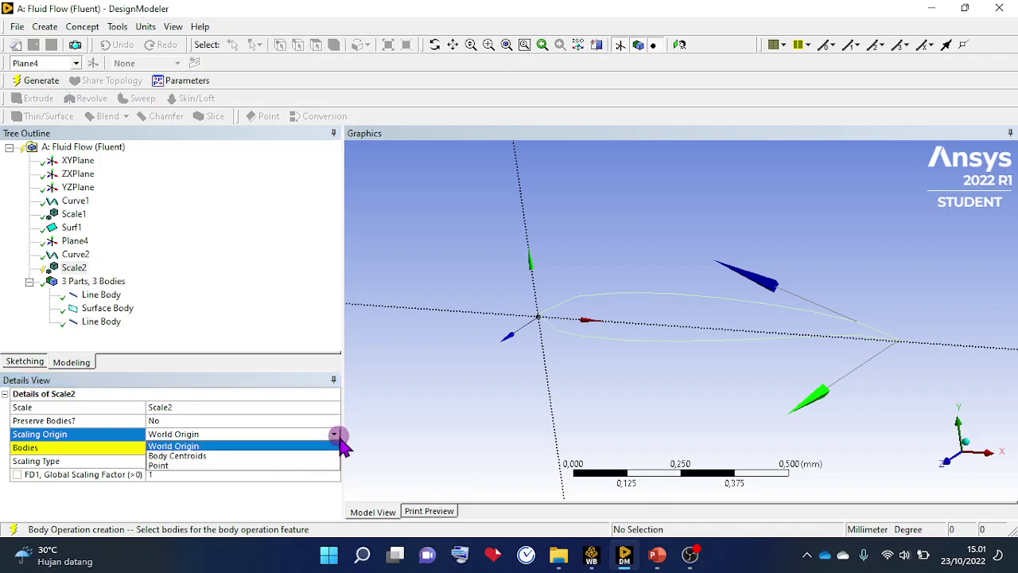
click(216, 465)
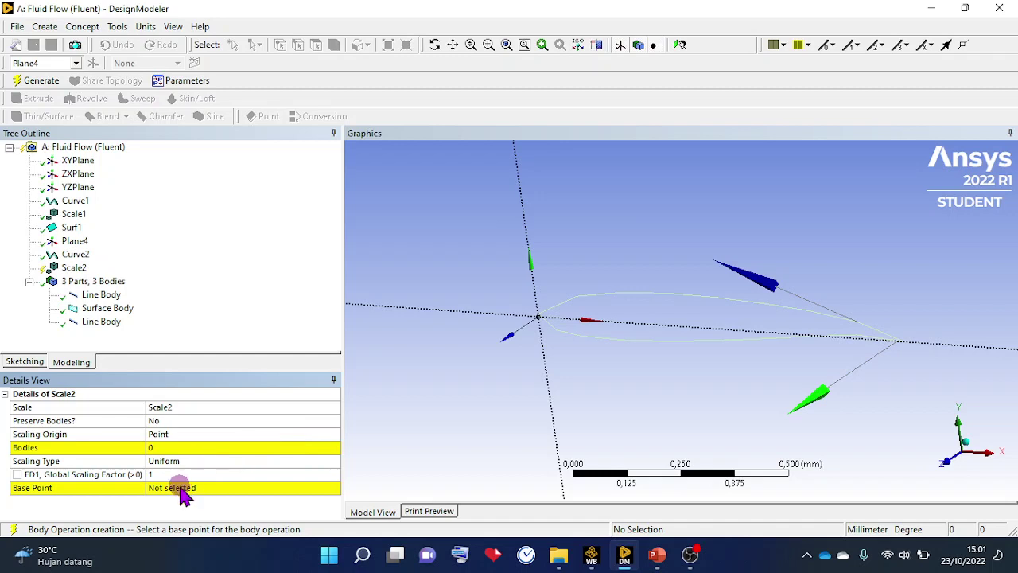
Assign the airfoil line body on Plane4 as the body for the new scale operation
click(175, 448)
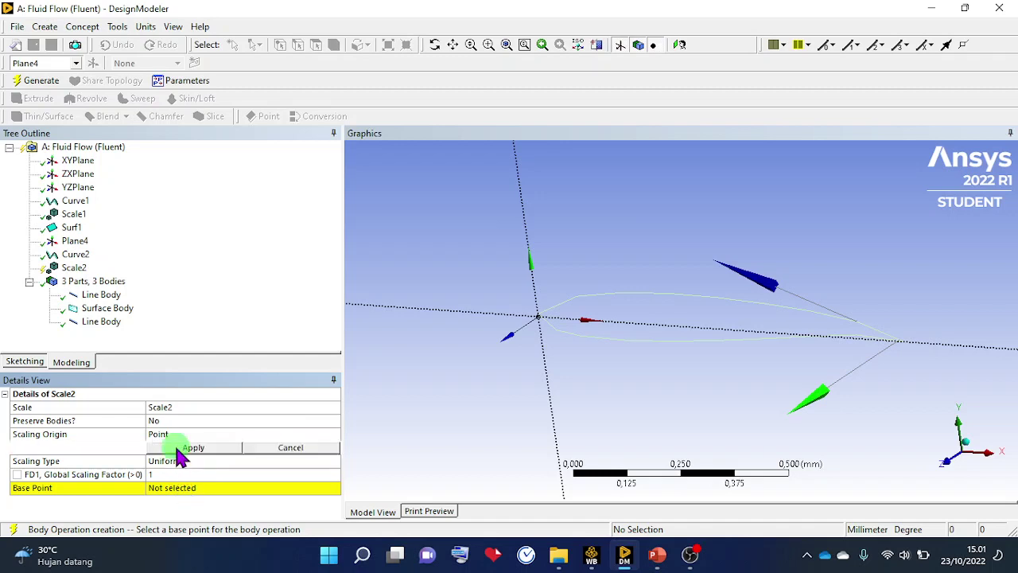
click(104, 322)
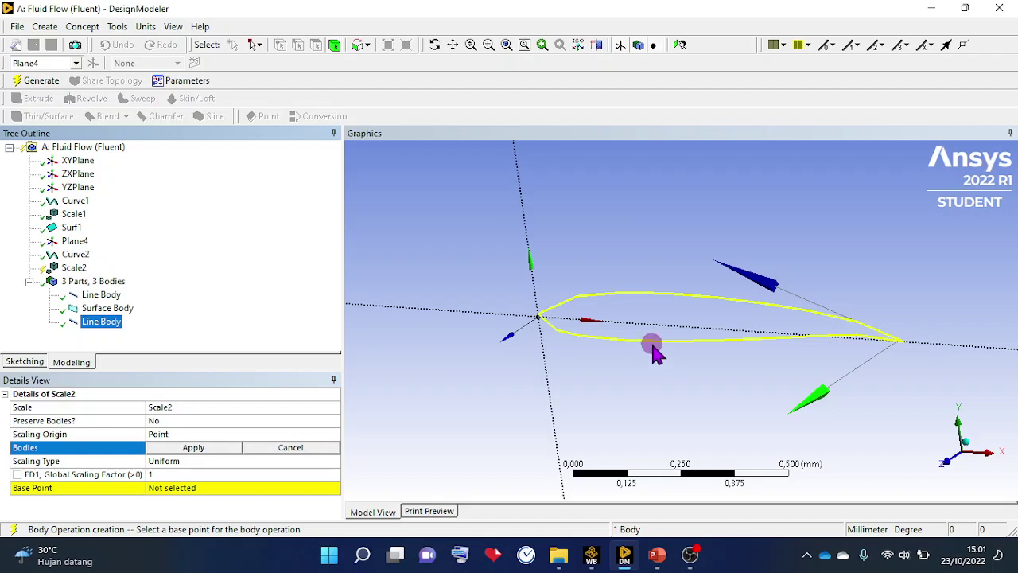
click(624, 383)
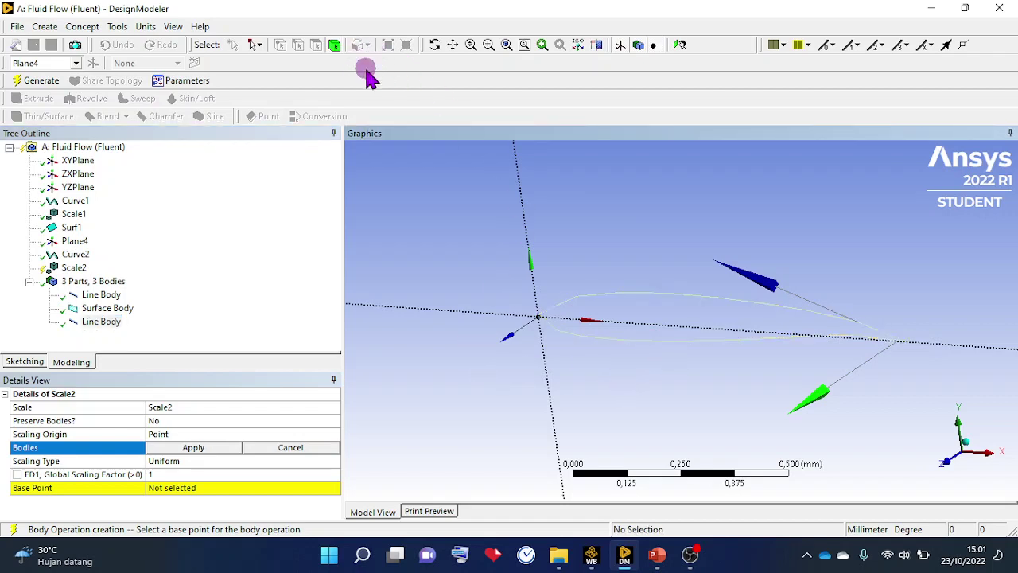
click(640, 303)
click(199, 449)
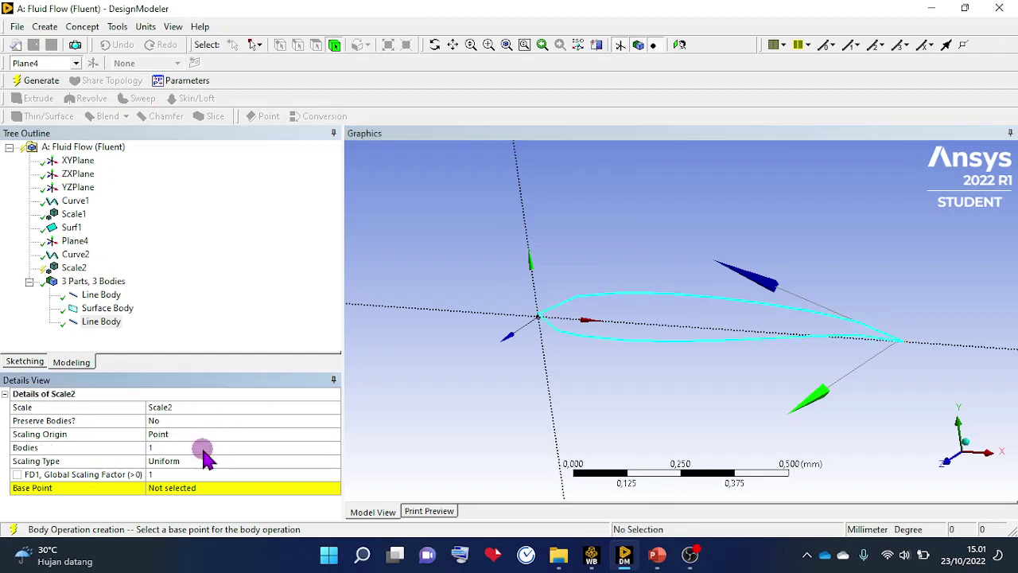
Use the origin of Plane4 as the scale's base point and generate the feature
click(179, 493)
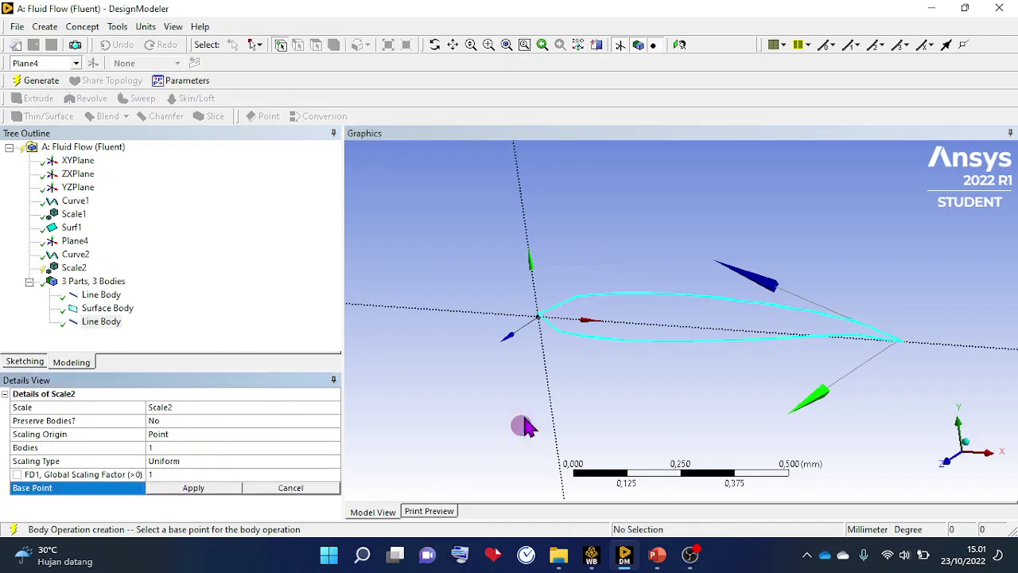
scroll(557, 334, up, 5)
scroll(612, 294, up, 5)
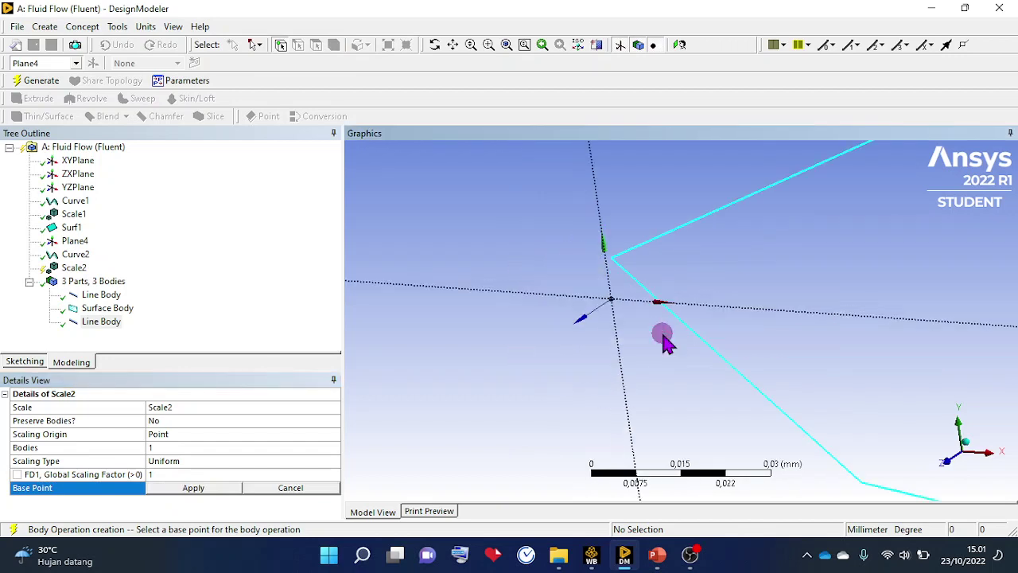
click(613, 303)
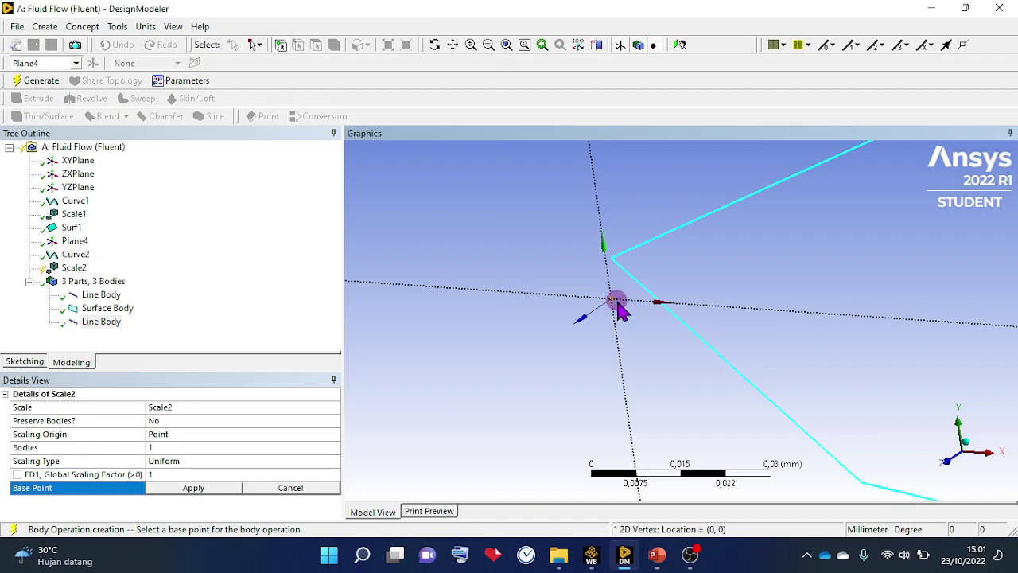
click(185, 487)
scroll(406, 353, down, 3)
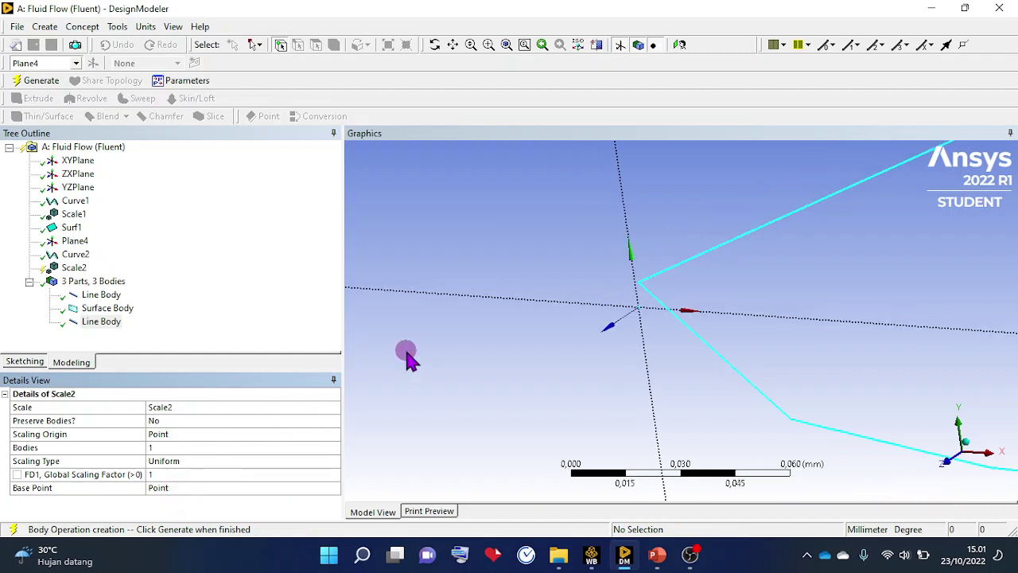
scroll(406, 354, down, 1)
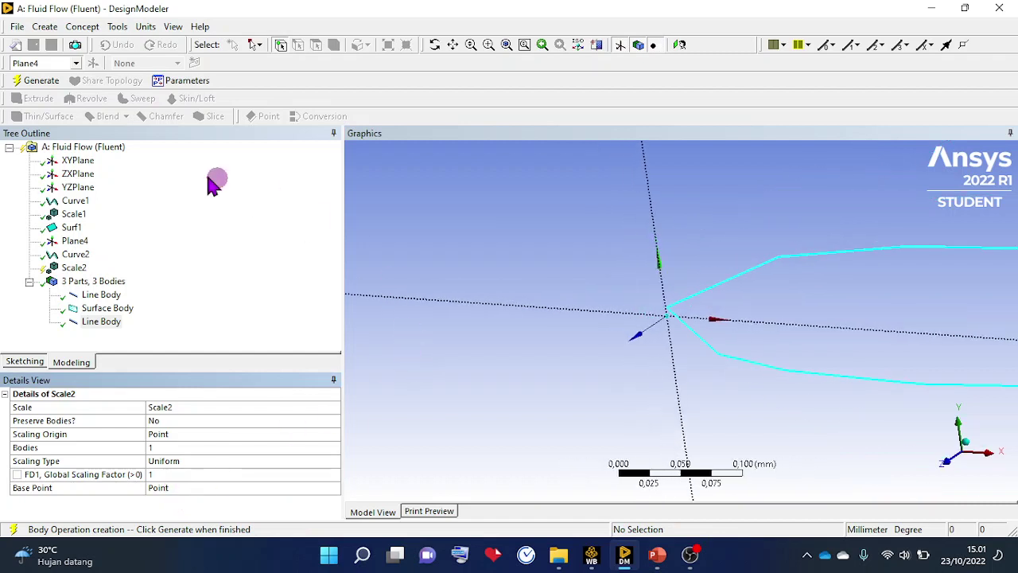
click(41, 85)
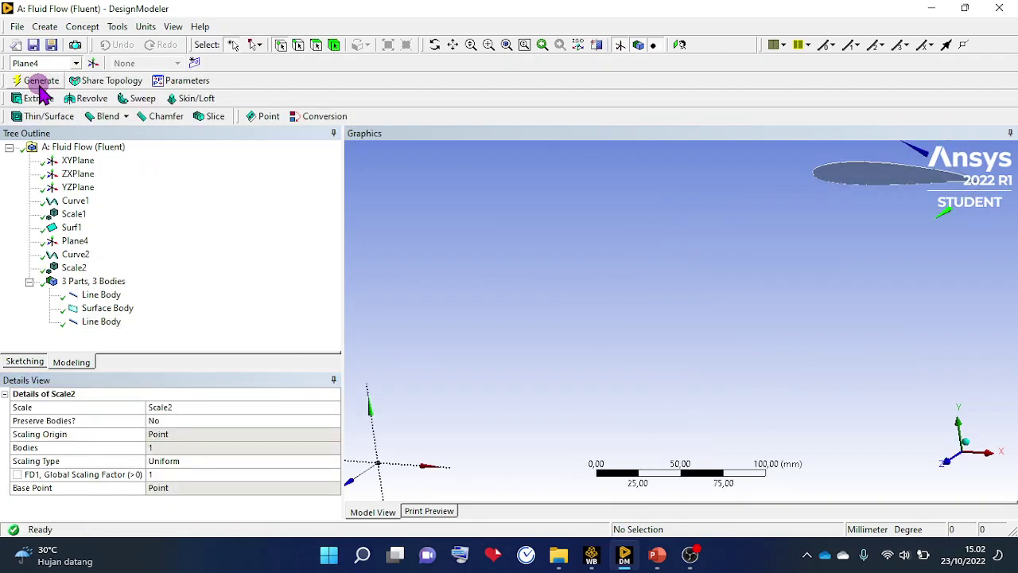
Examine the airfoil curve at the Plane4 origin to check its size after the scale operation
shift+middle_drag(602, 250, 636, 303)
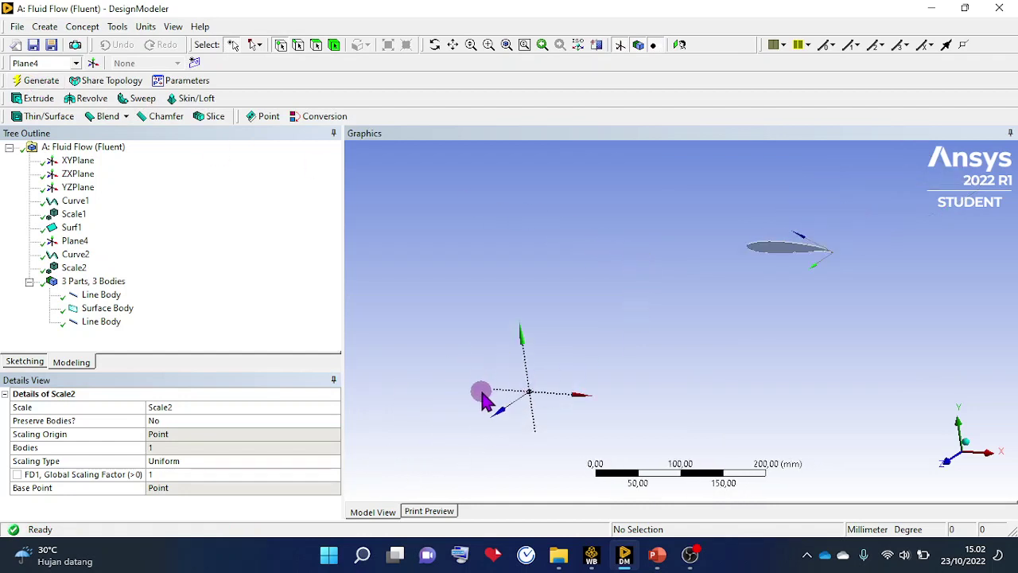
right_drag(481, 379, 611, 425)
right_drag(534, 243, 686, 323)
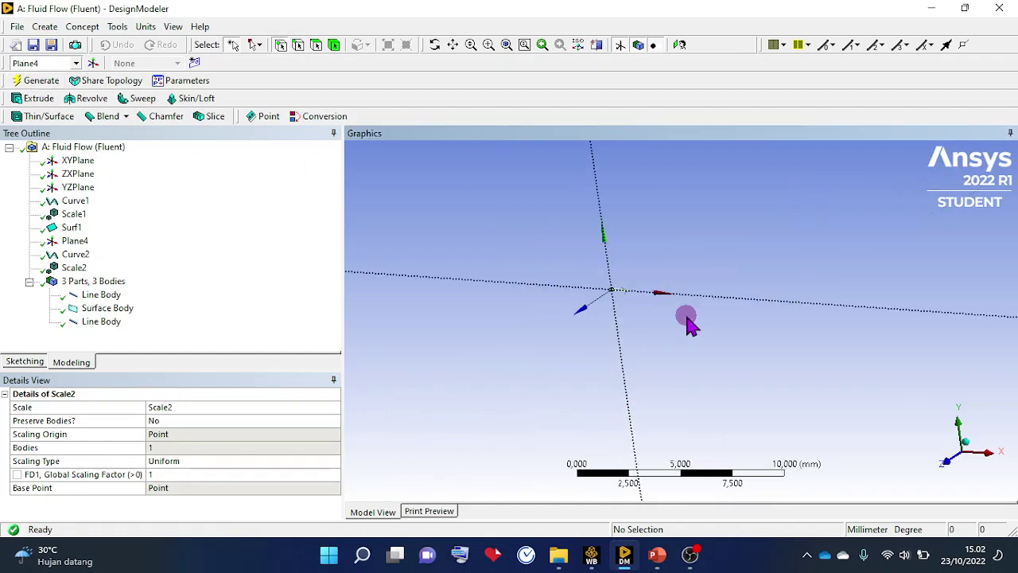
right_drag(565, 271, 720, 340)
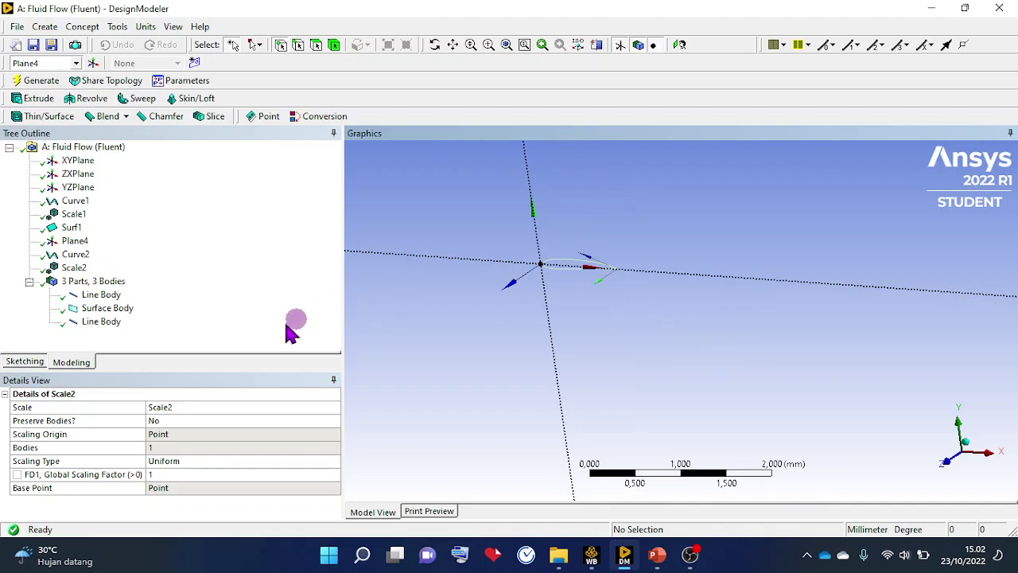
click(72, 269)
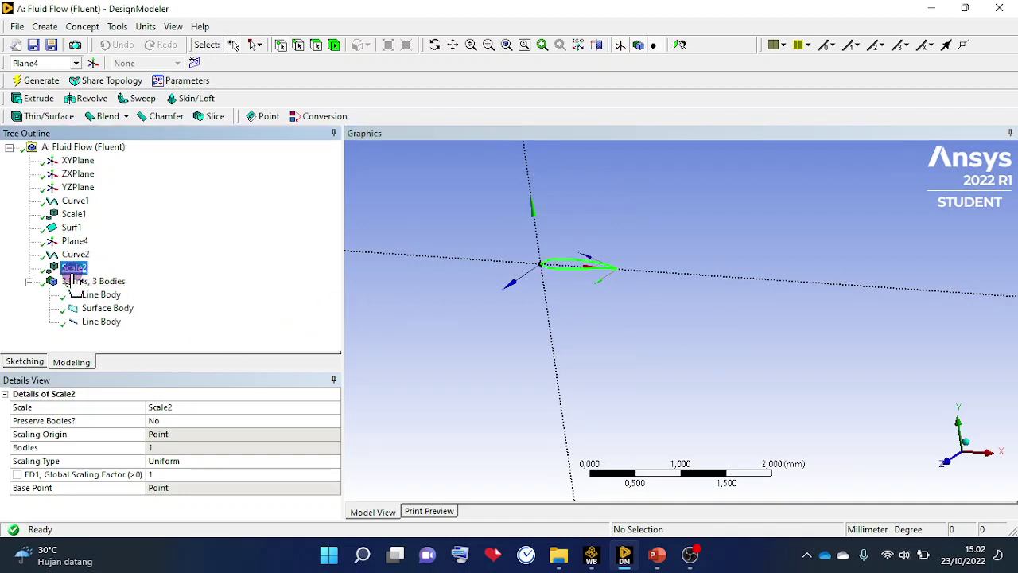
right_drag(532, 236, 657, 289)
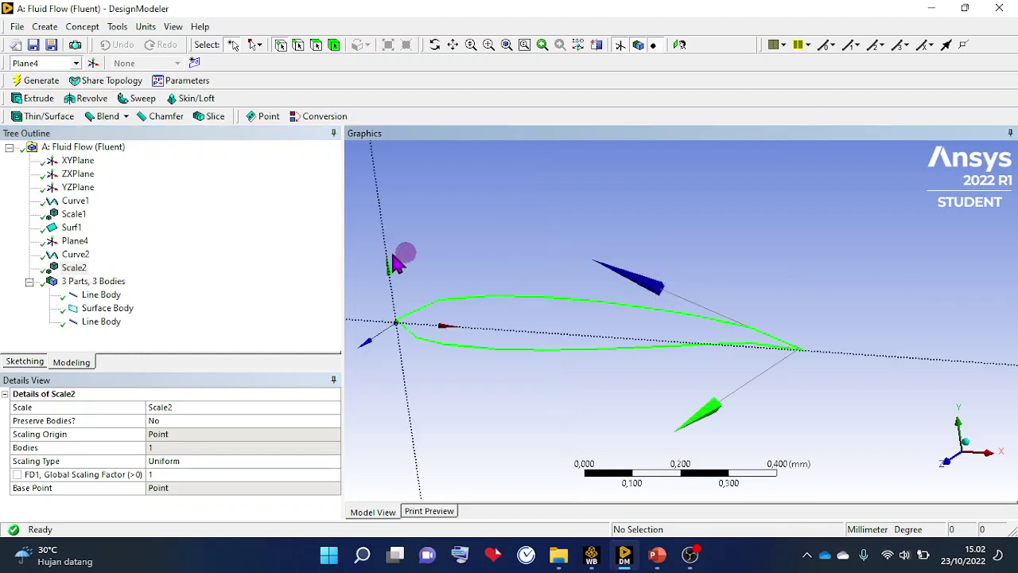
right_drag(361, 279, 840, 397)
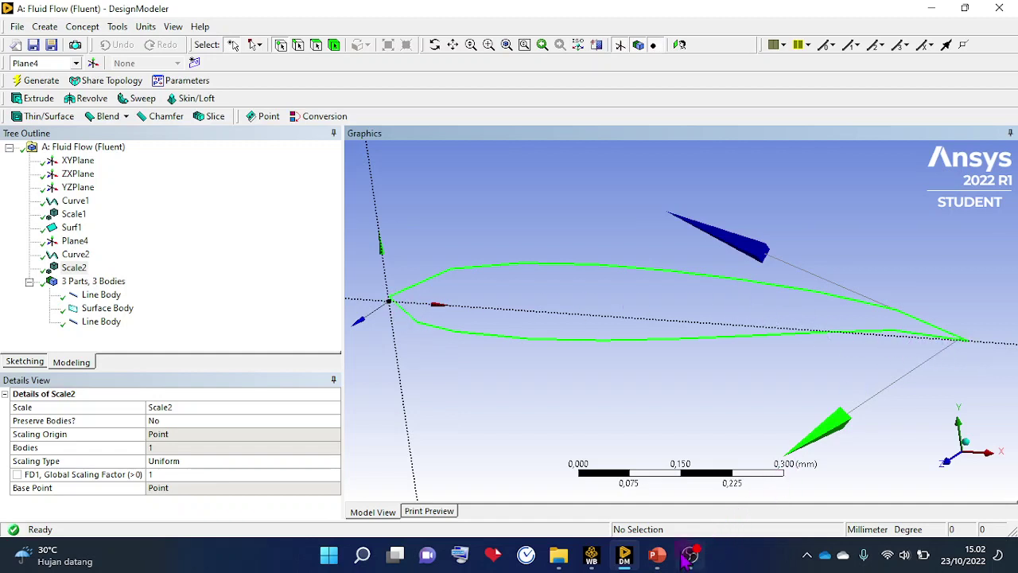
Check the wing chord on the PowerPoint slide, then edit Scale2 to a global scaling factor of 120 and regenerate it
click(657, 554)
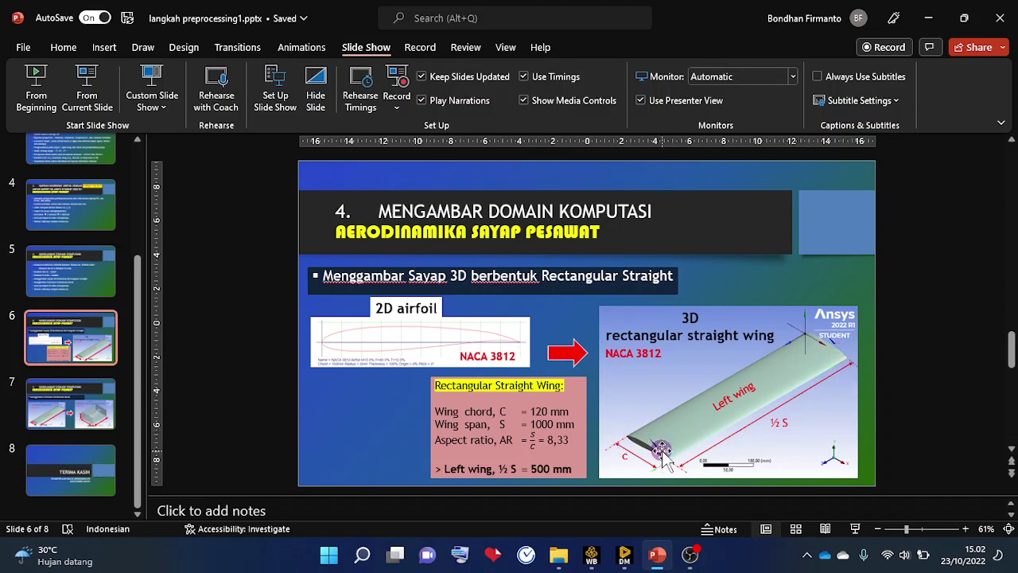
click(928, 17)
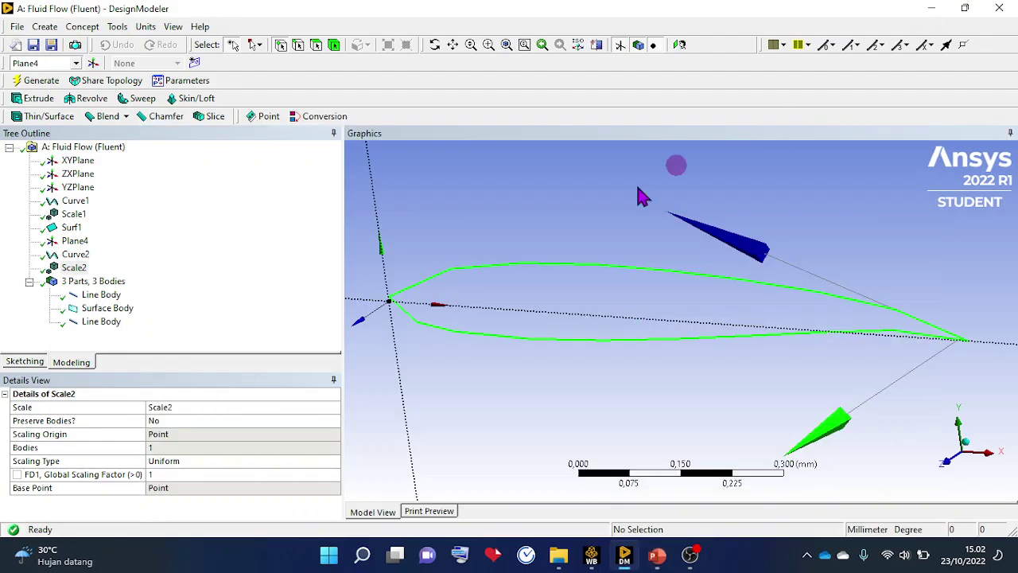
right_click(72, 269)
click(104, 280)
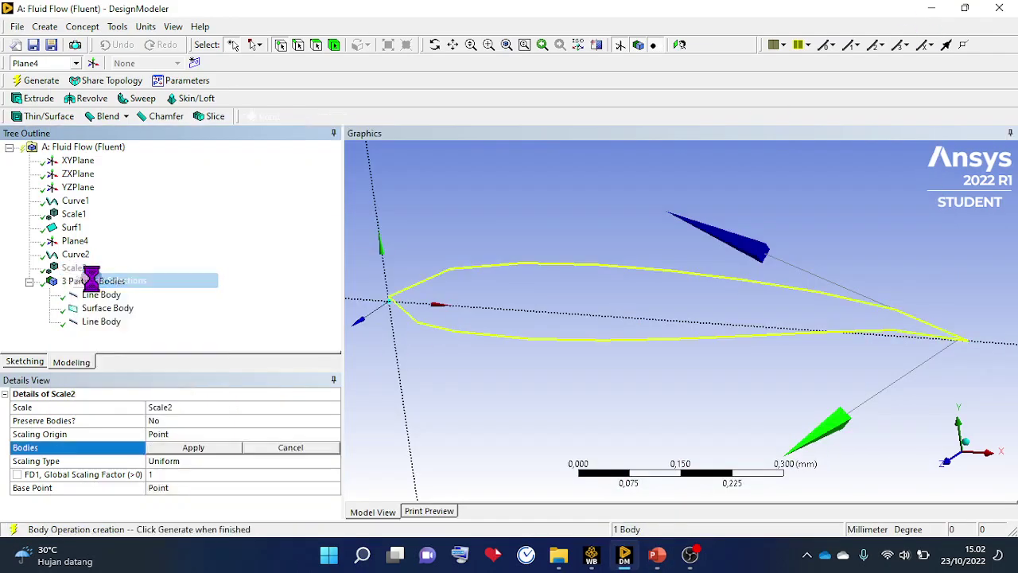
click(185, 448)
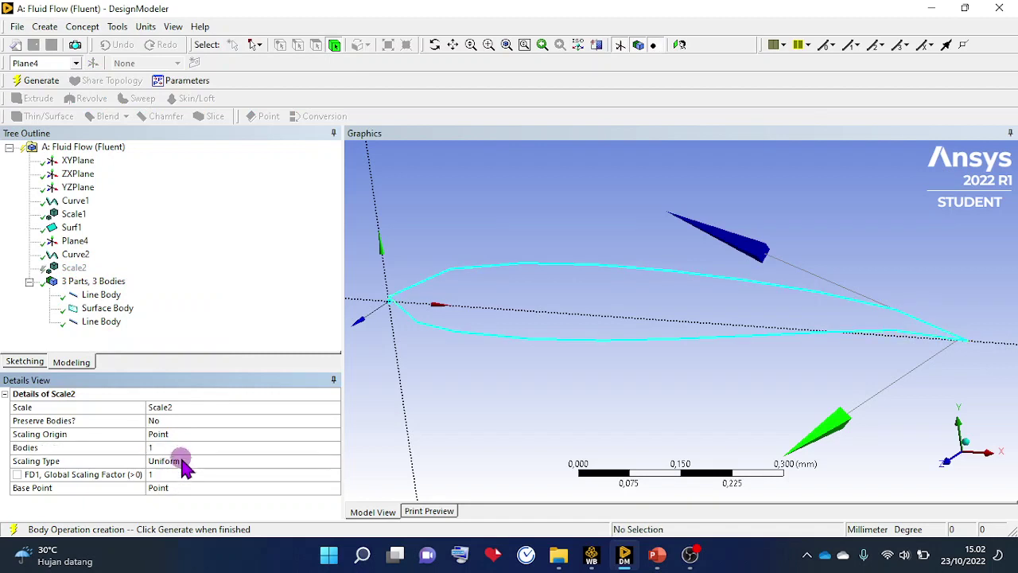
click(175, 474)
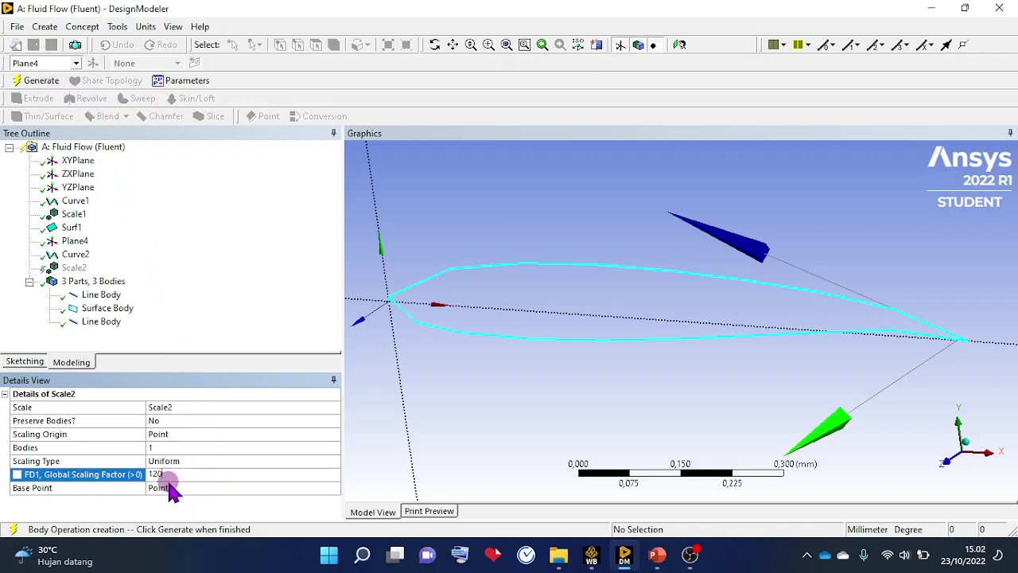
click(28, 84)
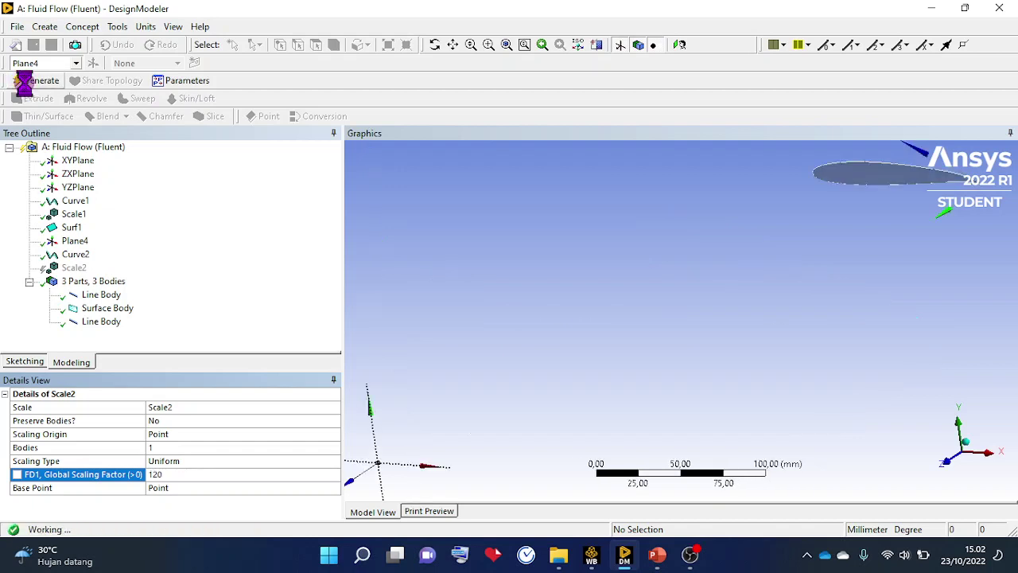
Inspect the scaled airfoil line body on Plane4 up close and at overall size
click(507, 45)
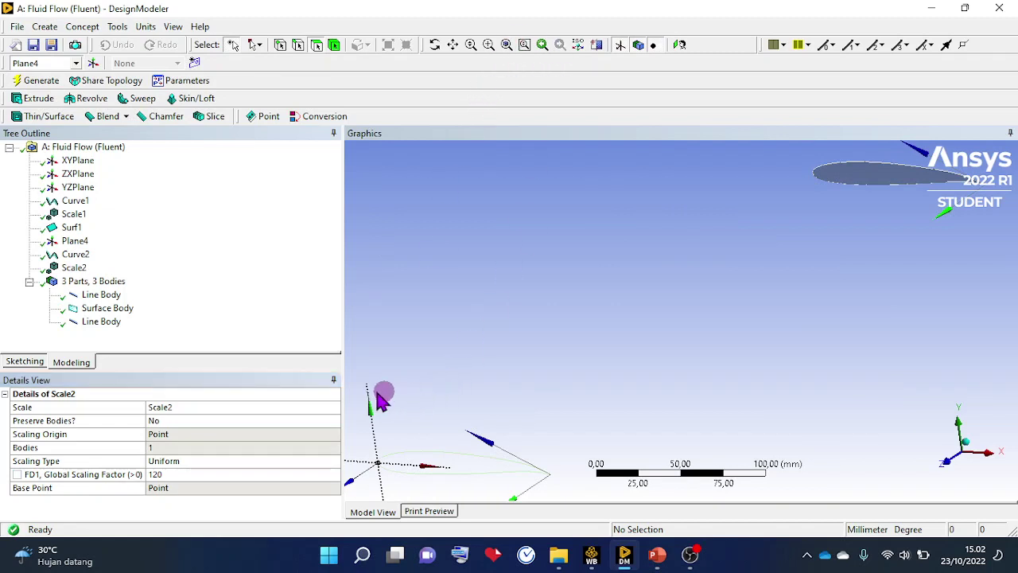
drag(362, 380, 609, 495)
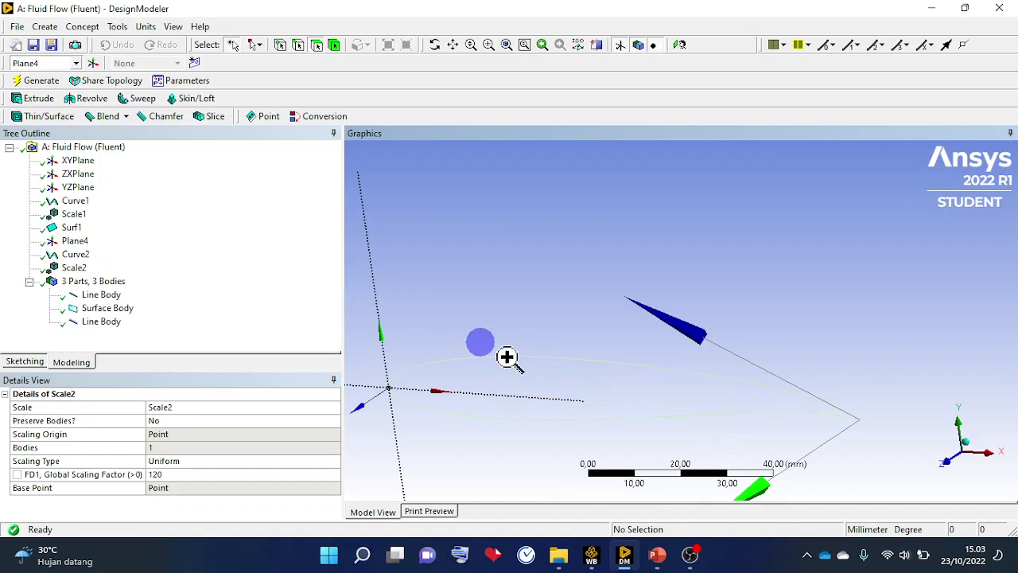
drag(506, 357, 897, 450)
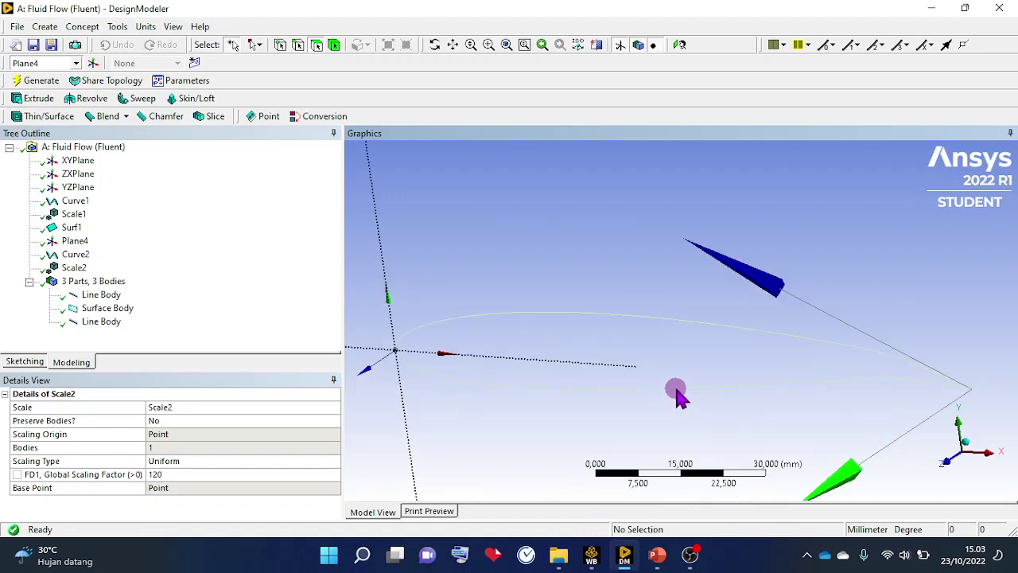
click(105, 321)
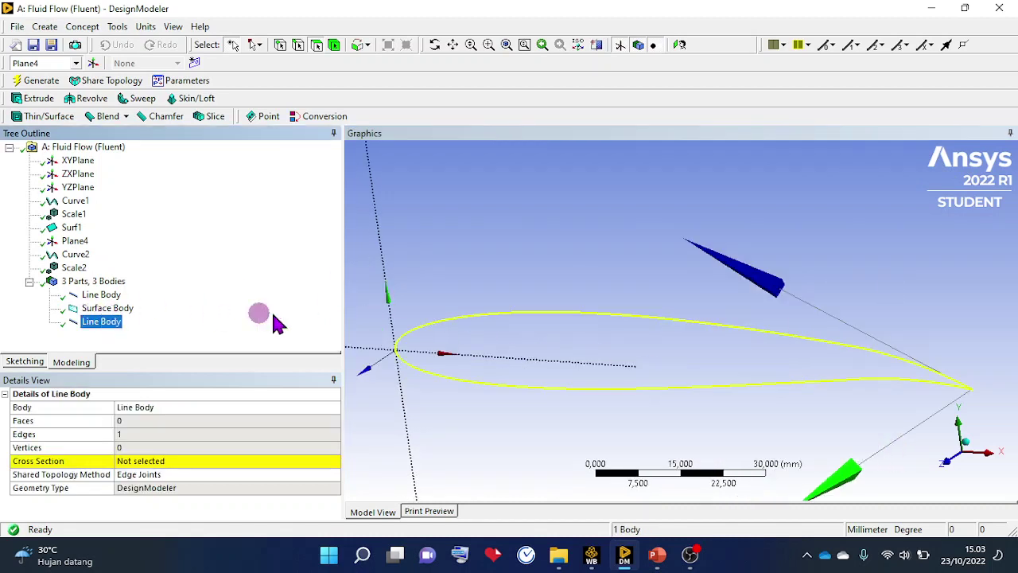
scroll(736, 330, down, 4)
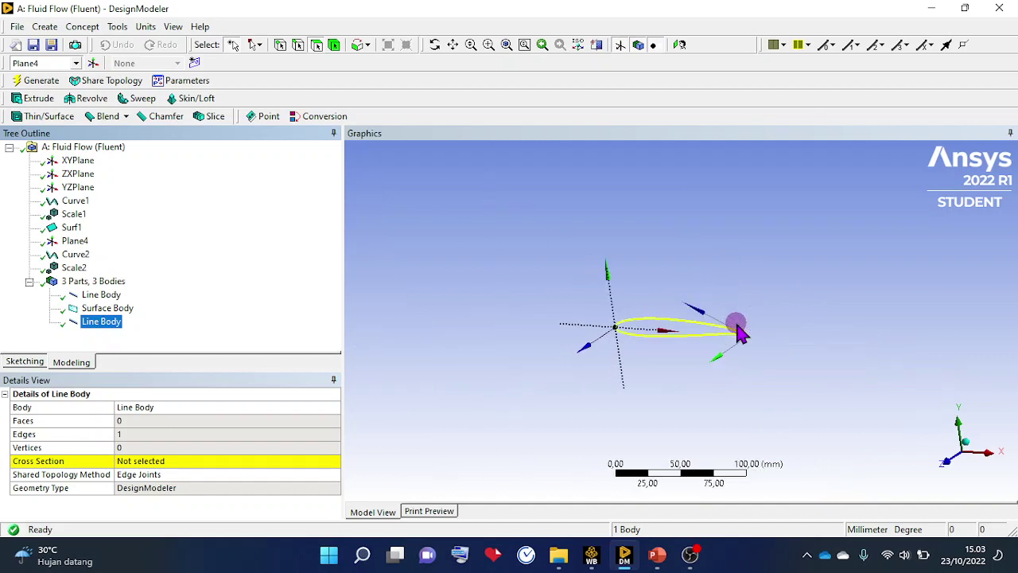
Create a surface from the edge of the scaled airfoil curve on Plane4, keeping 0 mm thickness, and generate it
scroll(736, 330, down, 5)
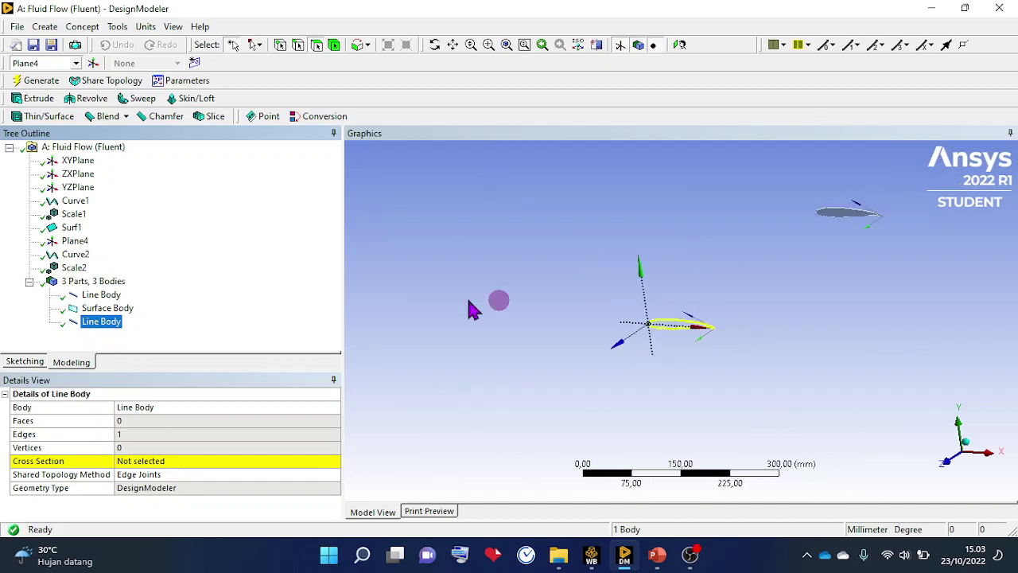
click(71, 228)
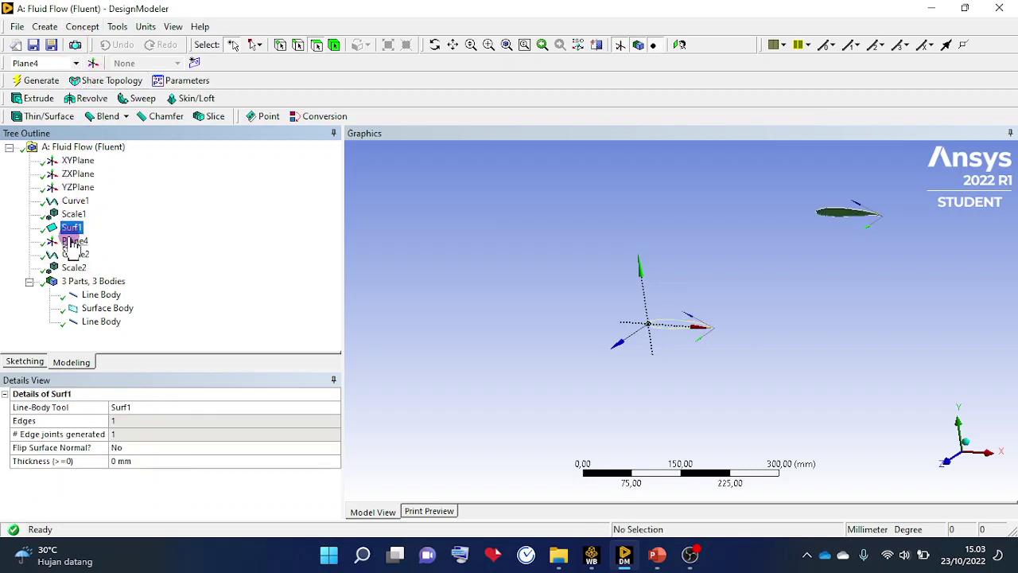
click(73, 268)
click(83, 27)
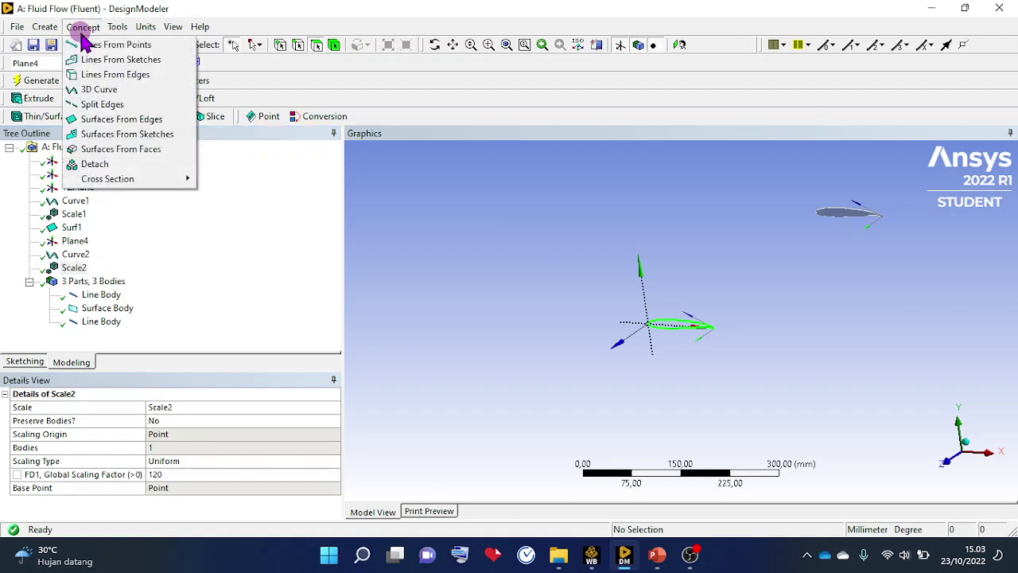
click(117, 120)
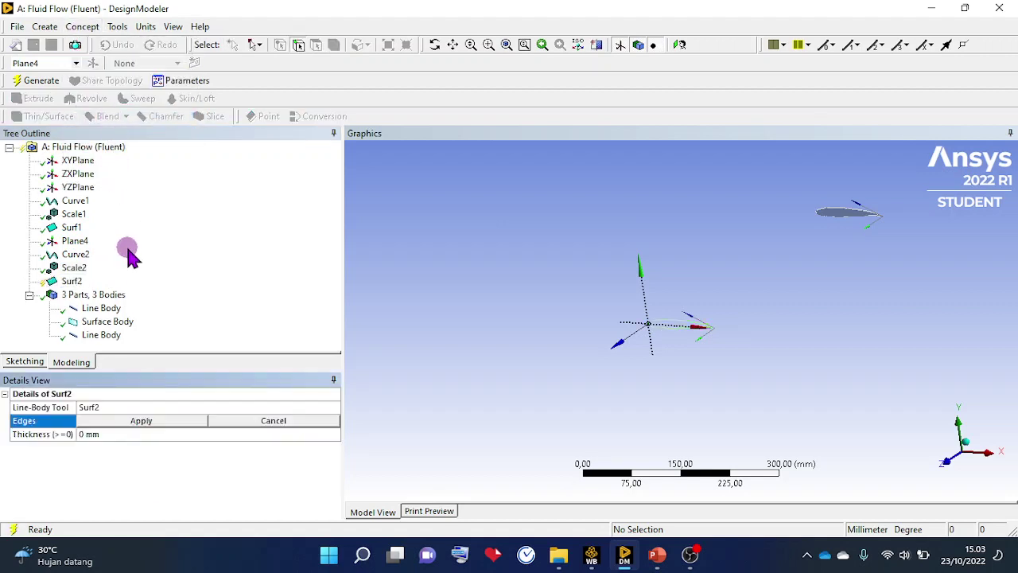
click(111, 336)
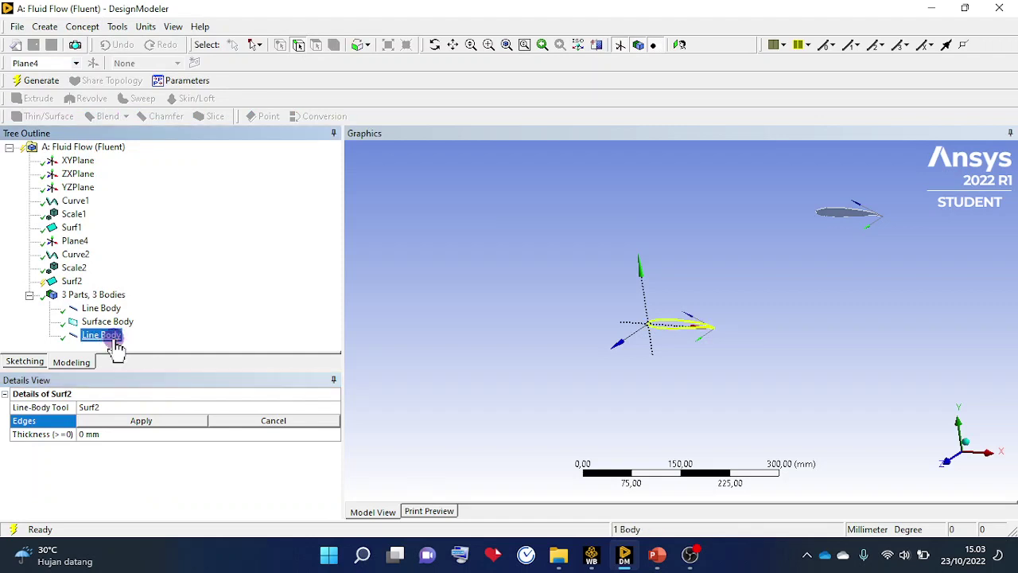
click(132, 421)
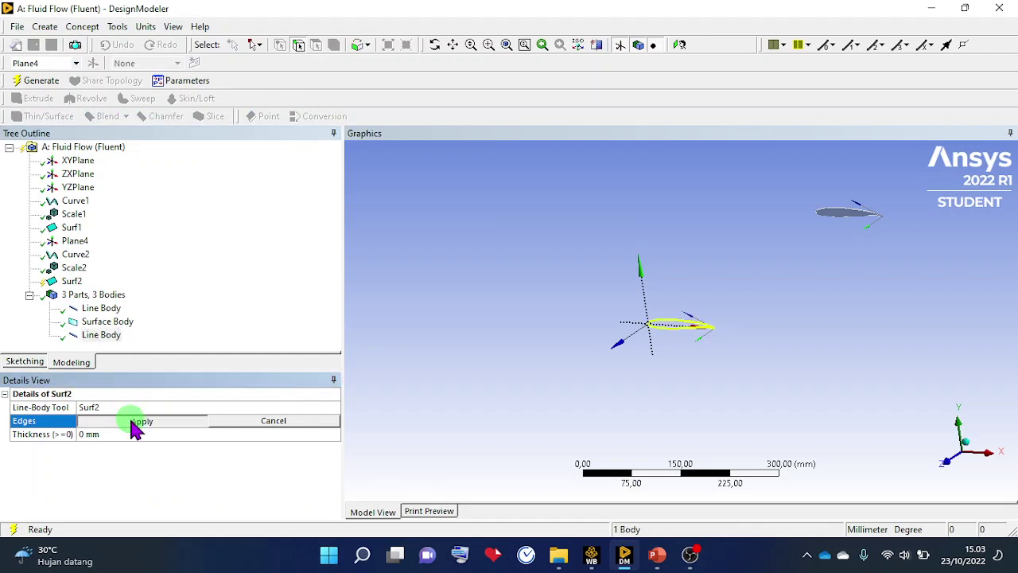
click(132, 422)
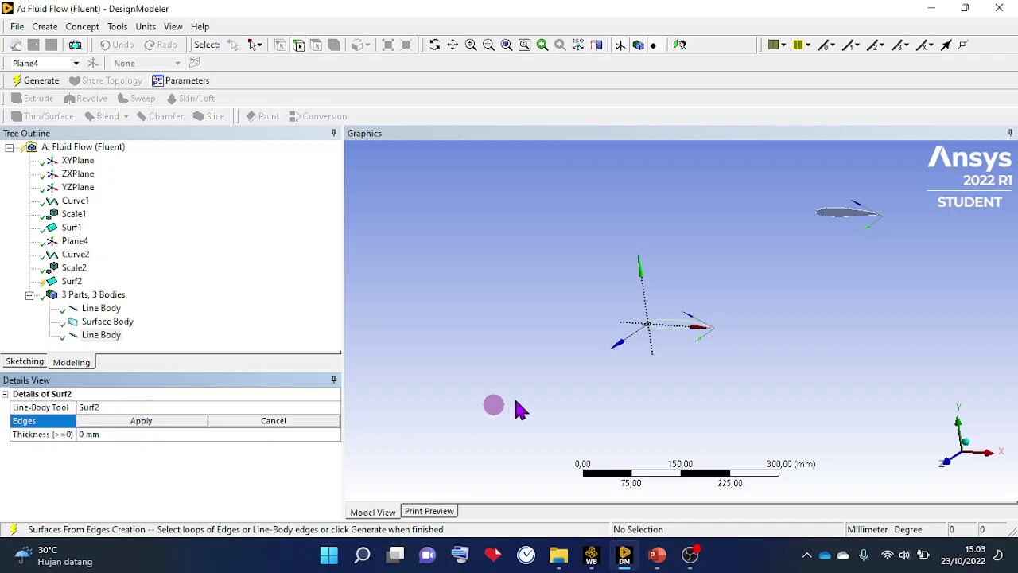
click(670, 326)
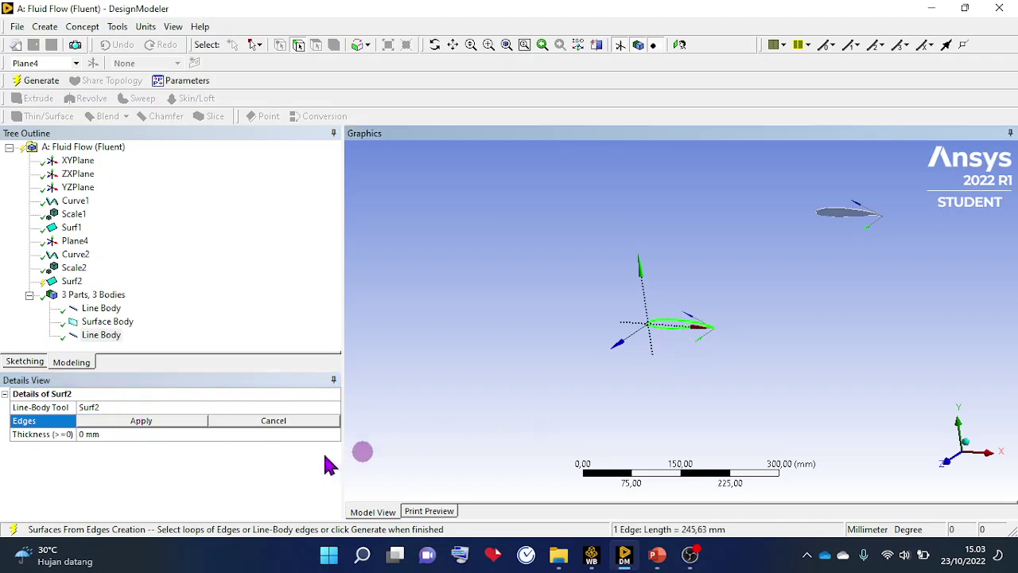
click(141, 421)
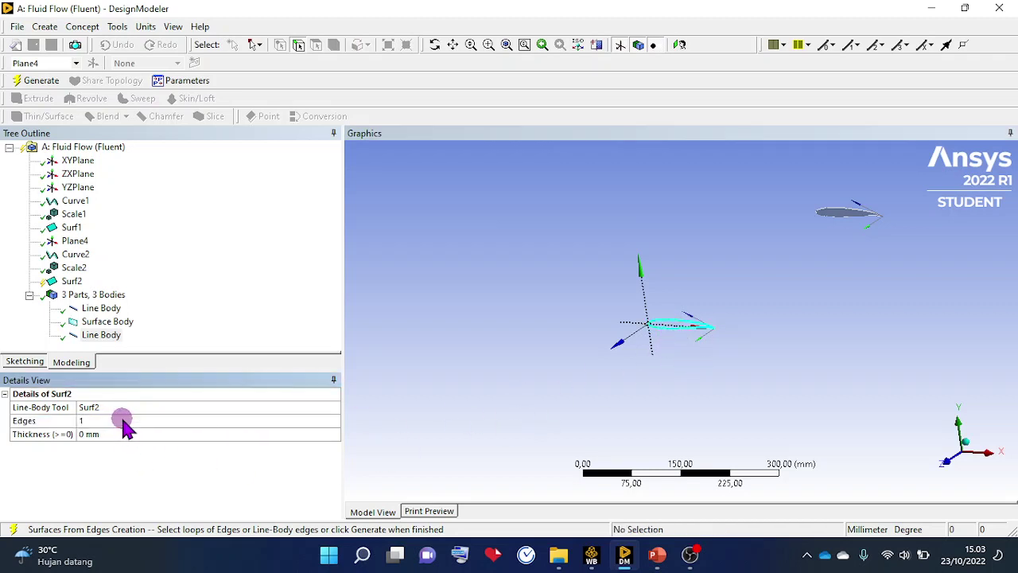
click(40, 83)
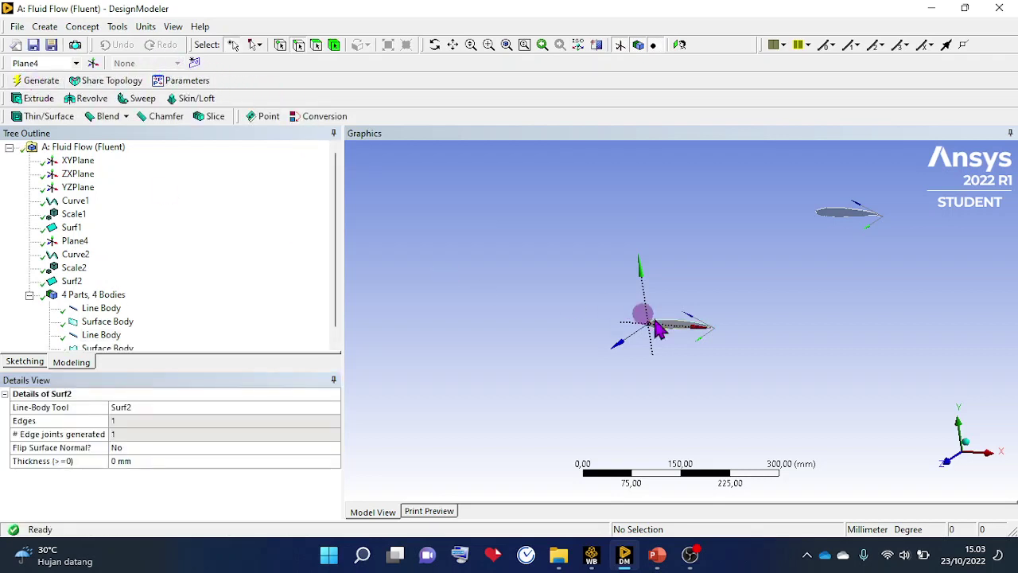
Start a Skin/Loft feature and select the airfoil surface's face on the XY plane as the first profile
right_drag(575, 280, 761, 357)
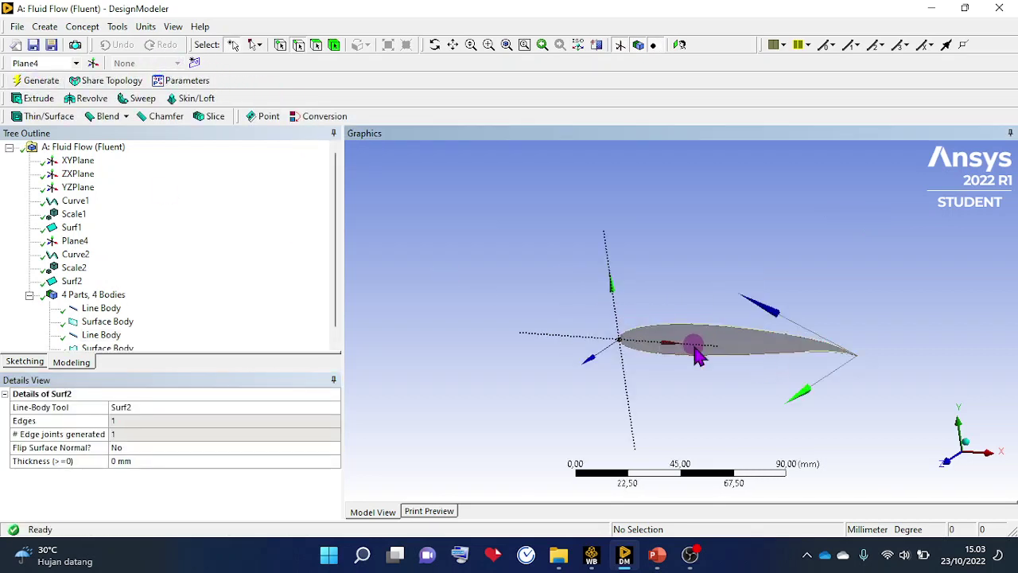
scroll(694, 338, down, 5)
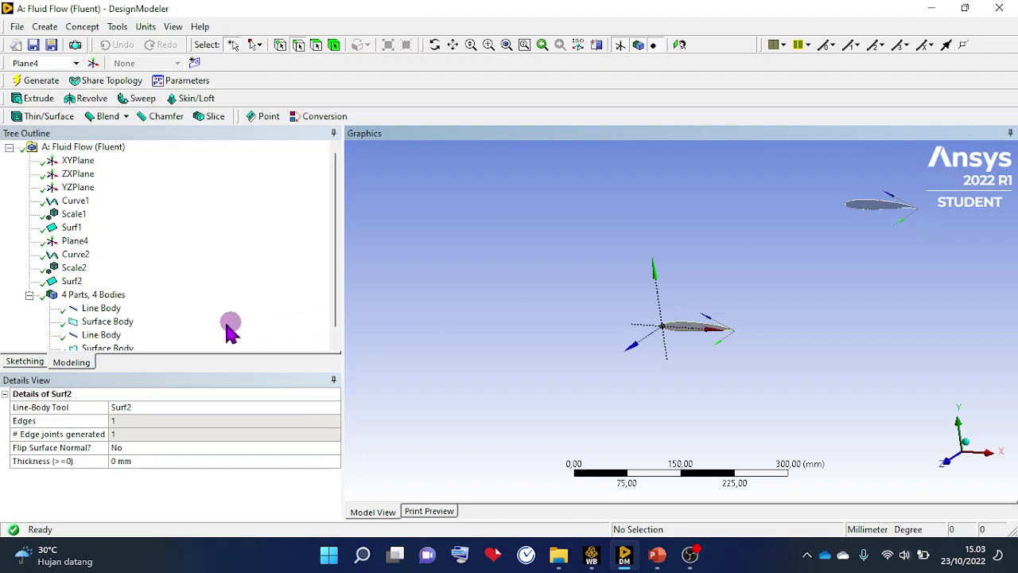
click(30, 295)
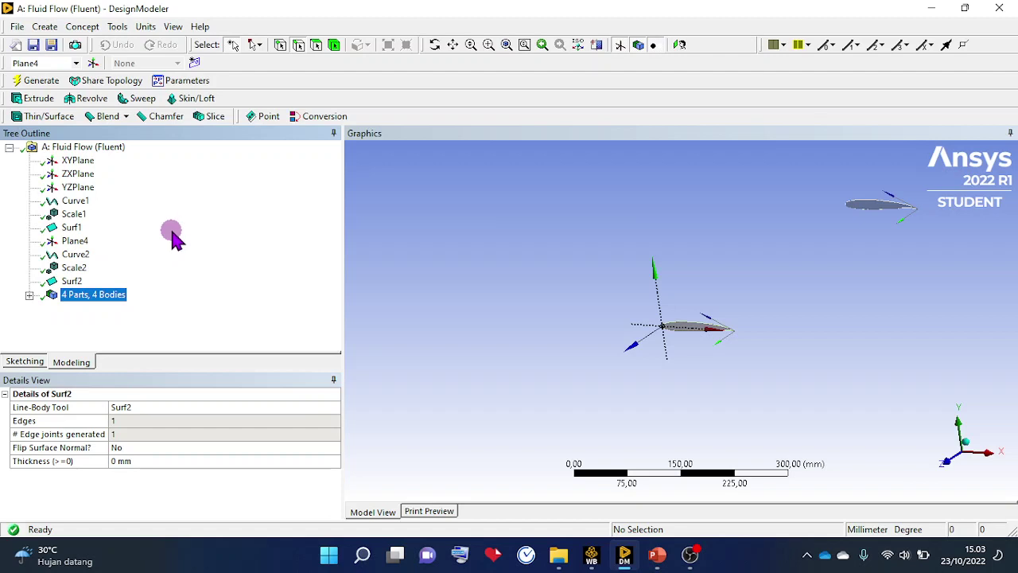
click(194, 101)
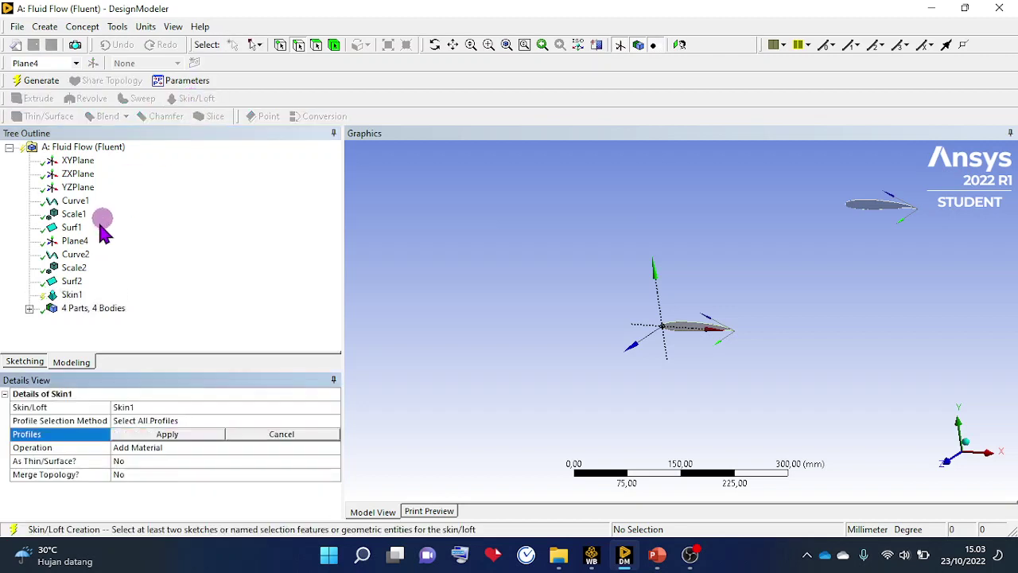
click(70, 296)
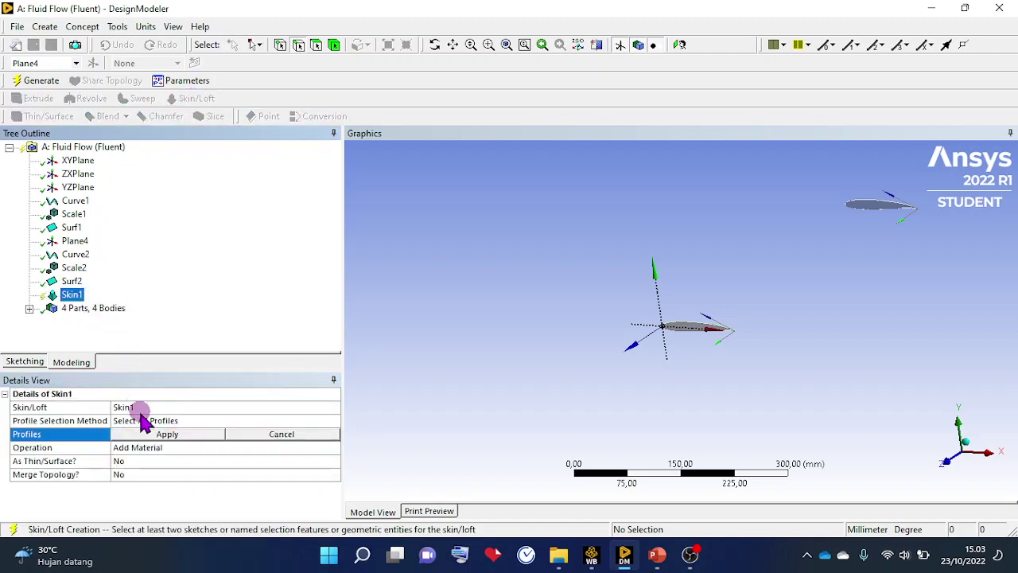
click(170, 432)
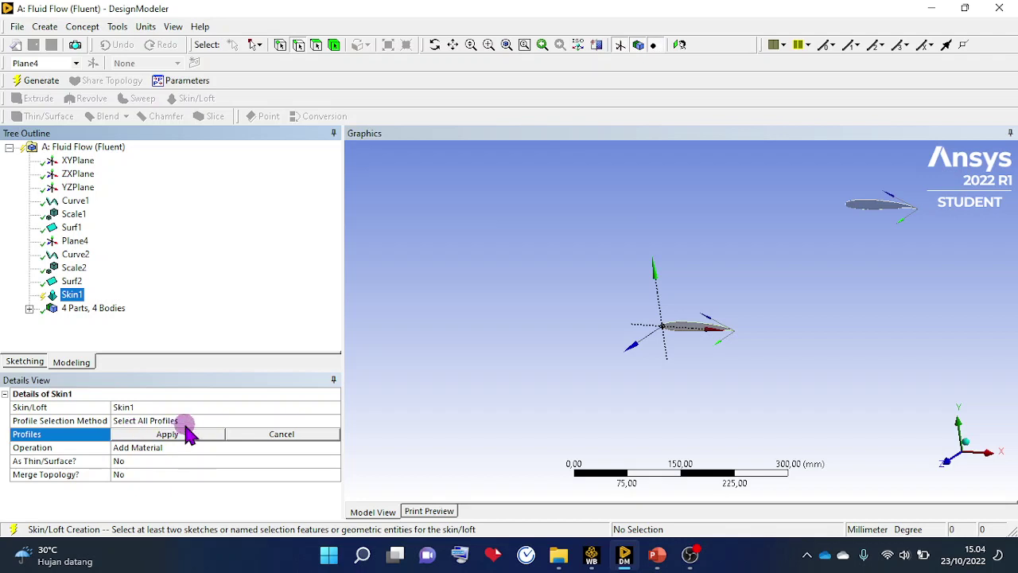
click(316, 46)
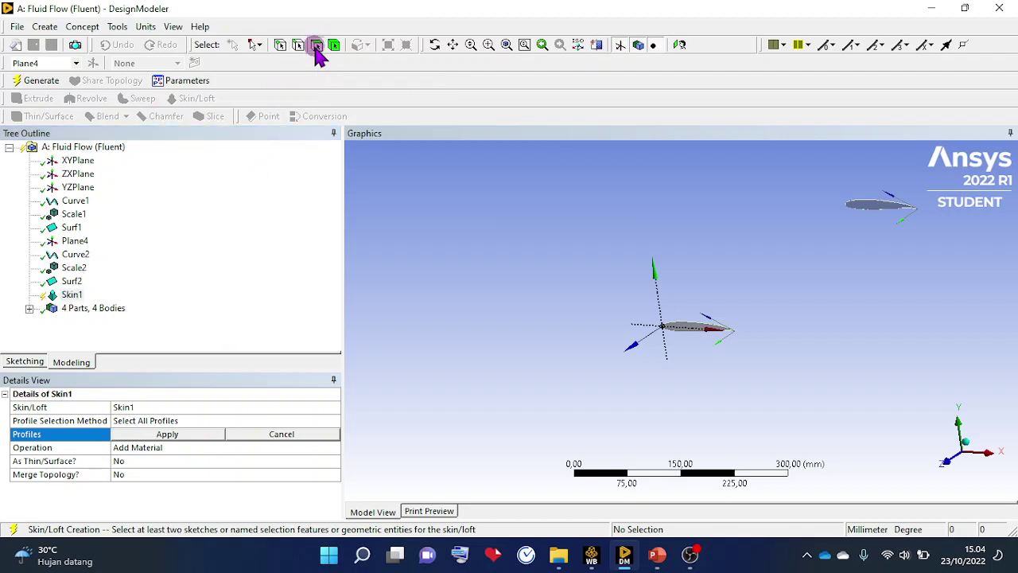
right_drag(800, 182, 968, 272)
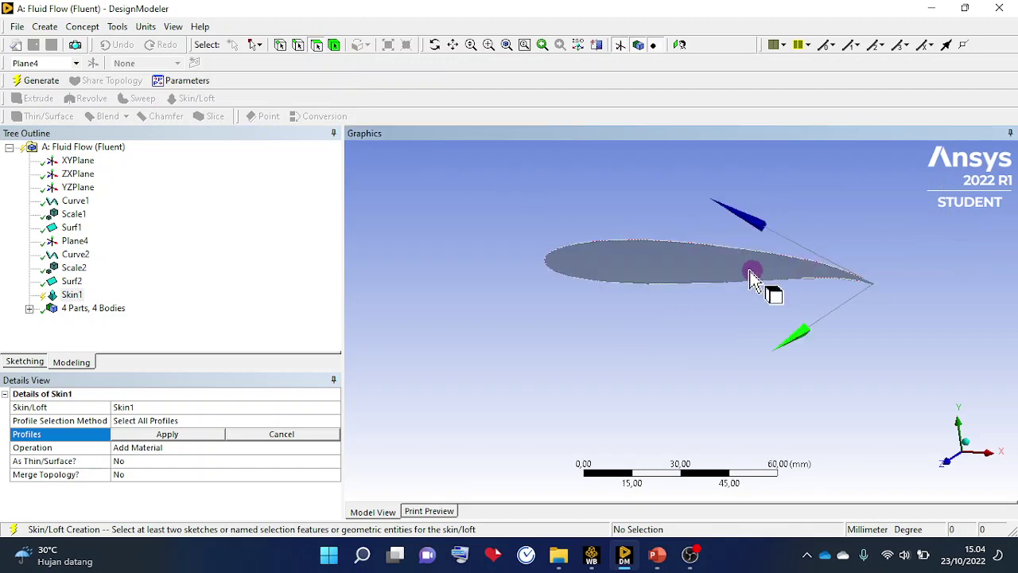
click(647, 277)
Add the Plane4 airfoil face as the second loft profile, accept both faces, and generate the wing with Add Material
scroll(536, 331, down, 5)
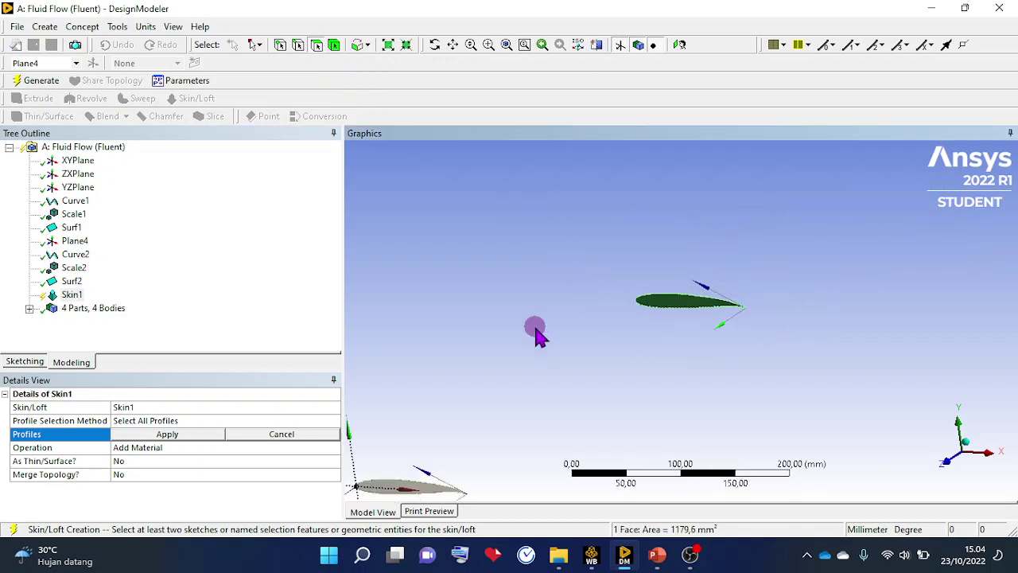
scroll(541, 391, down, 2)
right_drag(403, 404, 573, 470)
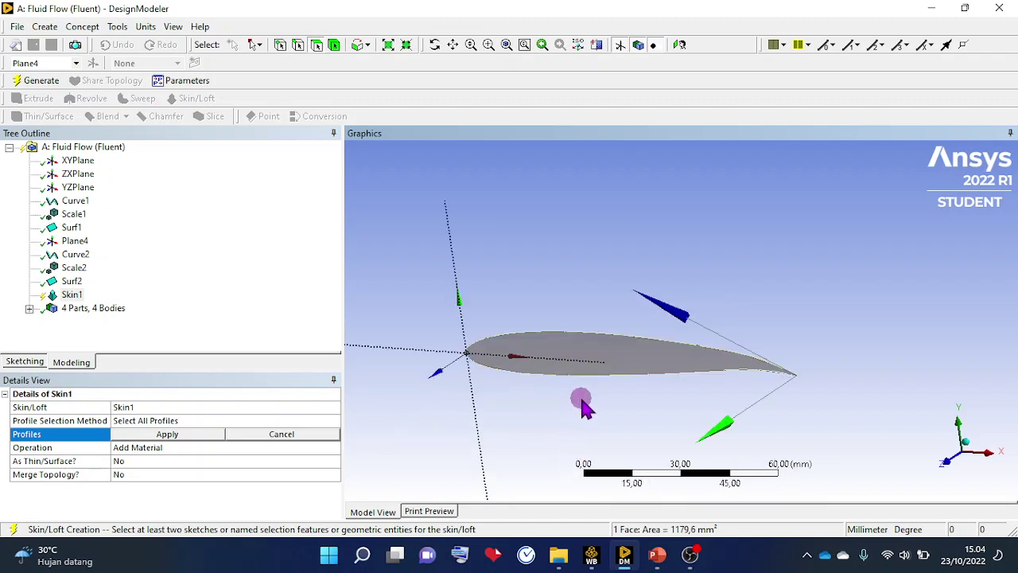
click(596, 358)
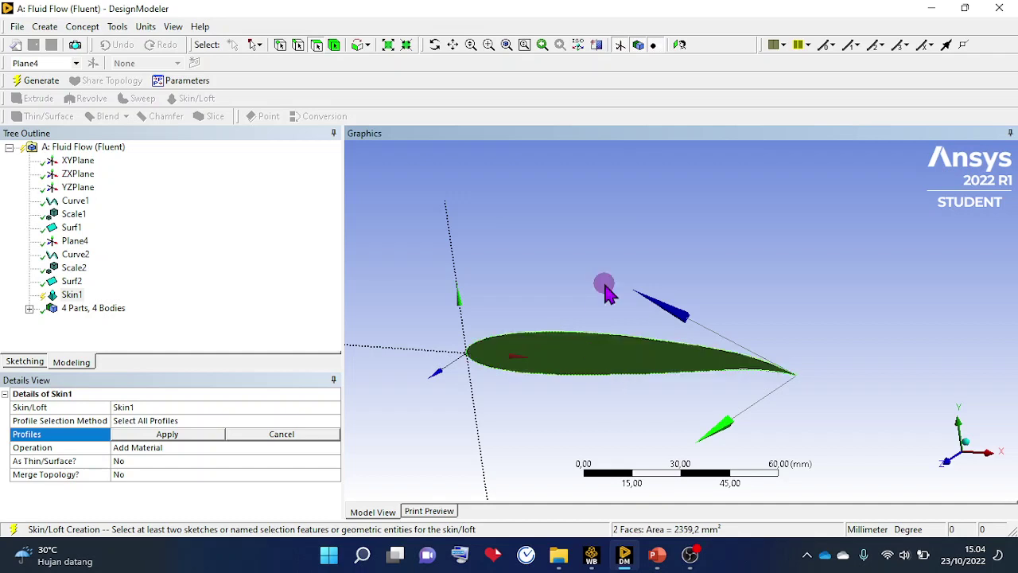
scroll(607, 289, down, 3)
middle_drag(609, 287, 836, 205)
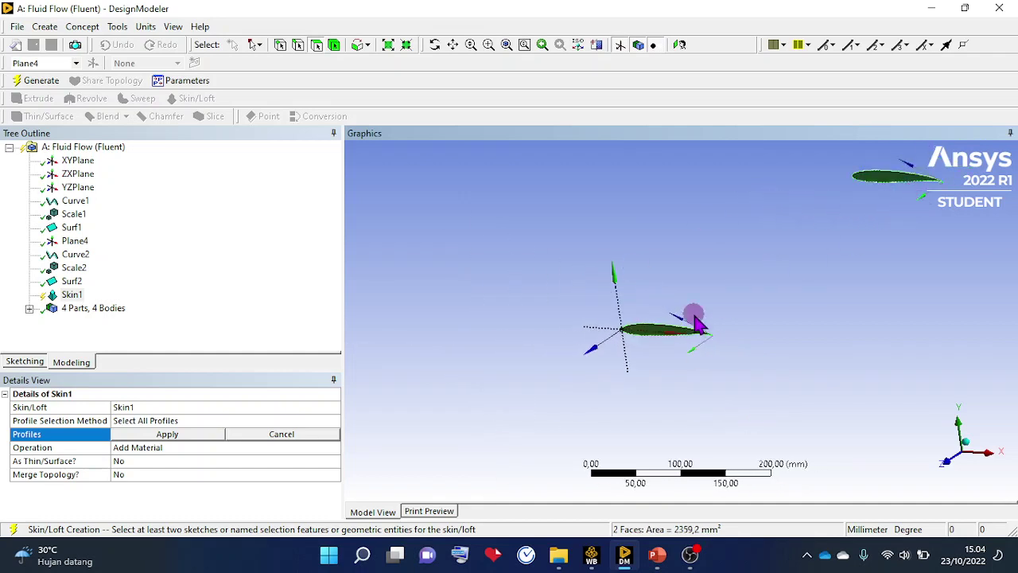
click(185, 435)
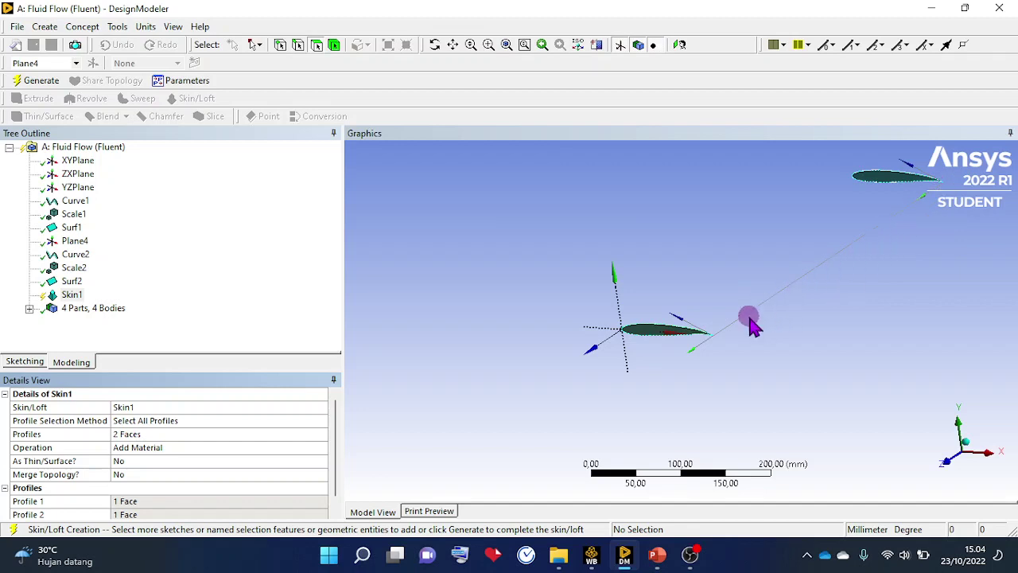
click(33, 84)
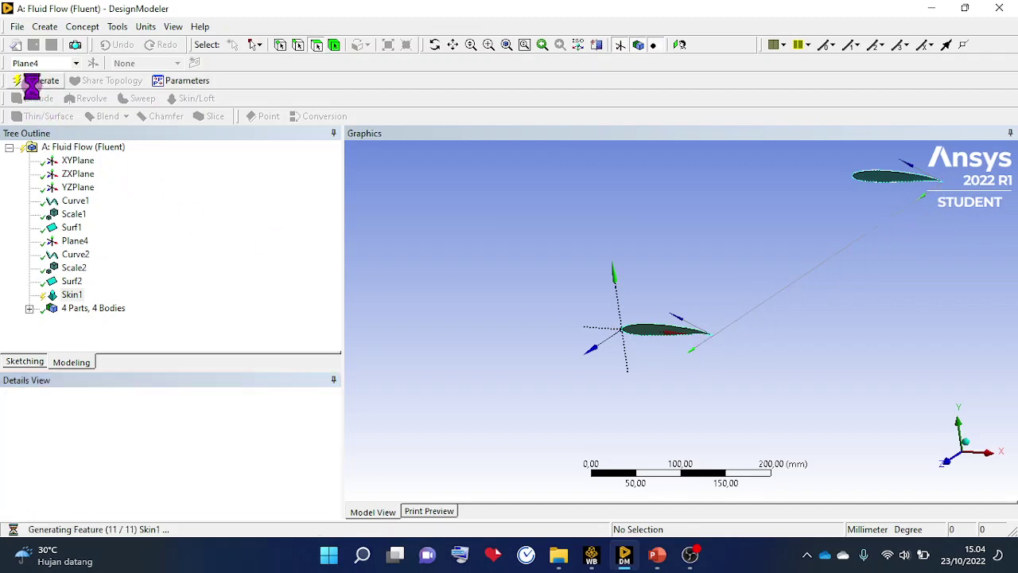
Examine the lofted wing from several angles, including a close view of its airfoil end at Plane4
click(453, 44)
drag(777, 170, 711, 223)
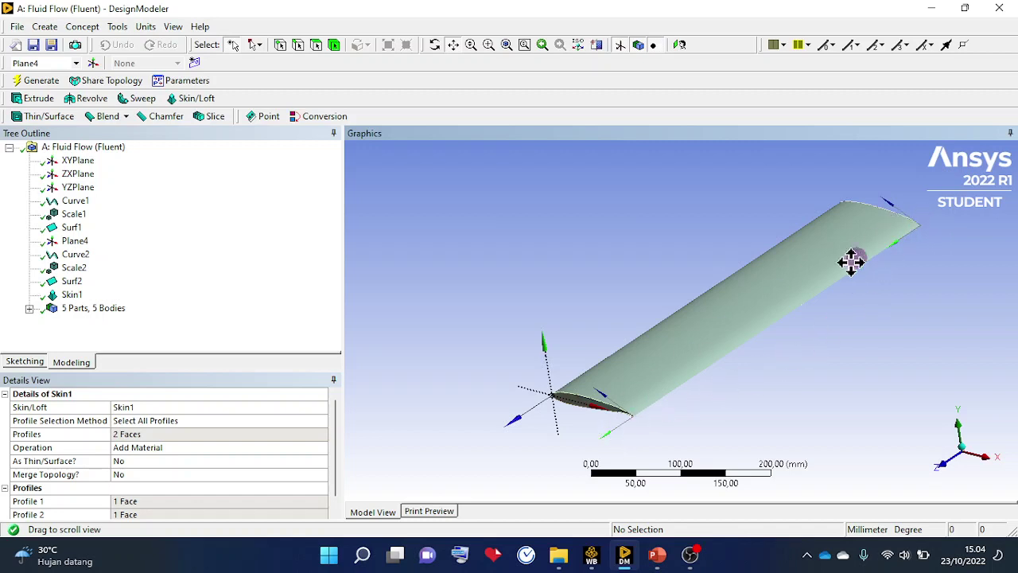
drag(495, 386, 513, 370)
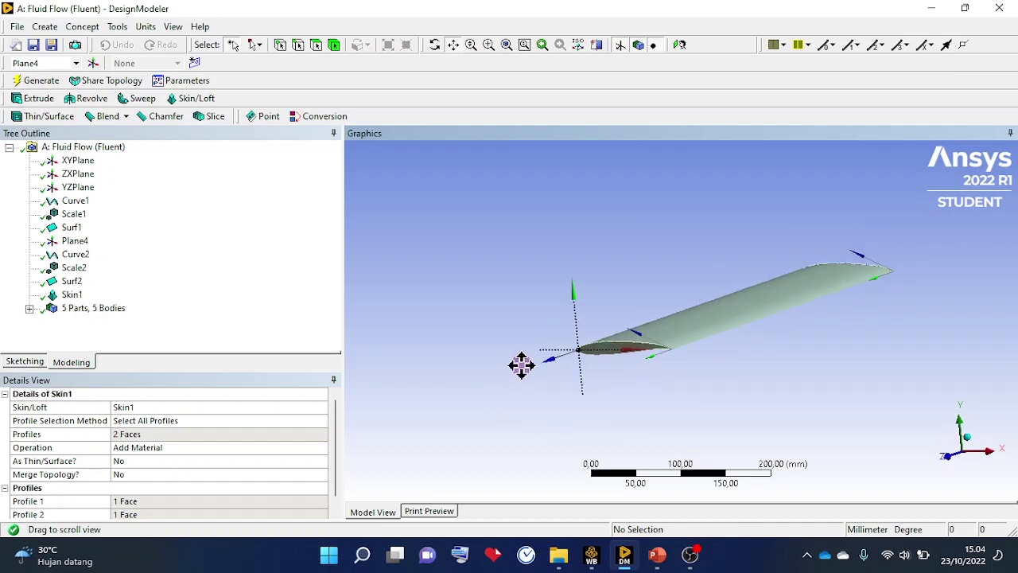
right_drag(543, 329, 783, 375)
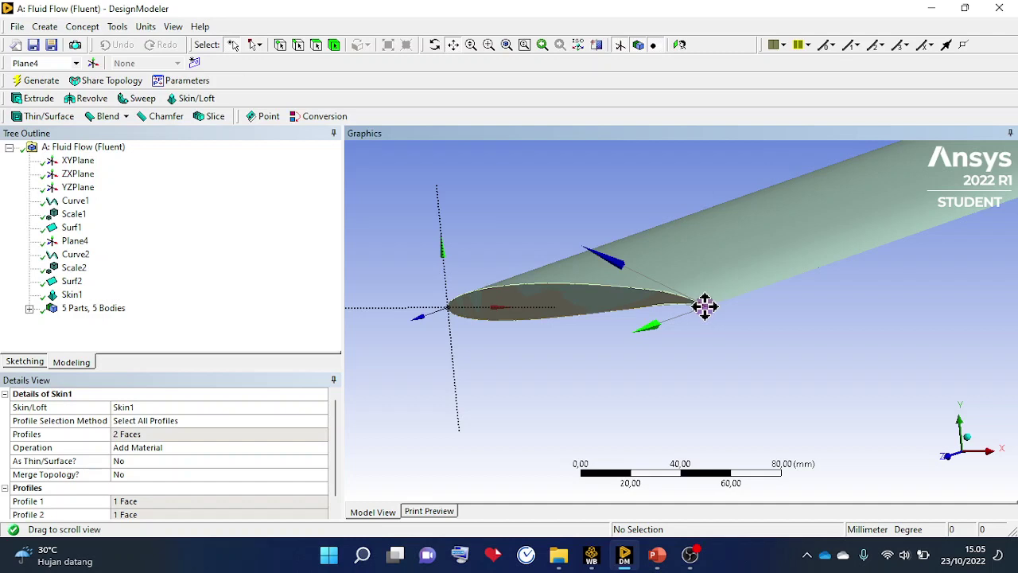
scroll(704, 307, down, 2)
scroll(704, 307, down, 3)
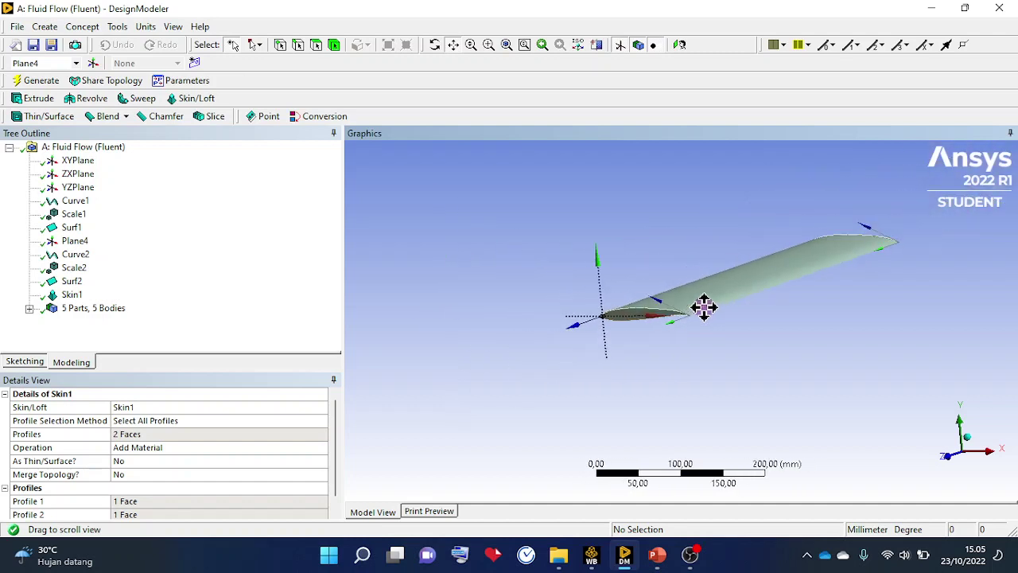
middle_drag(790, 216, 763, 229)
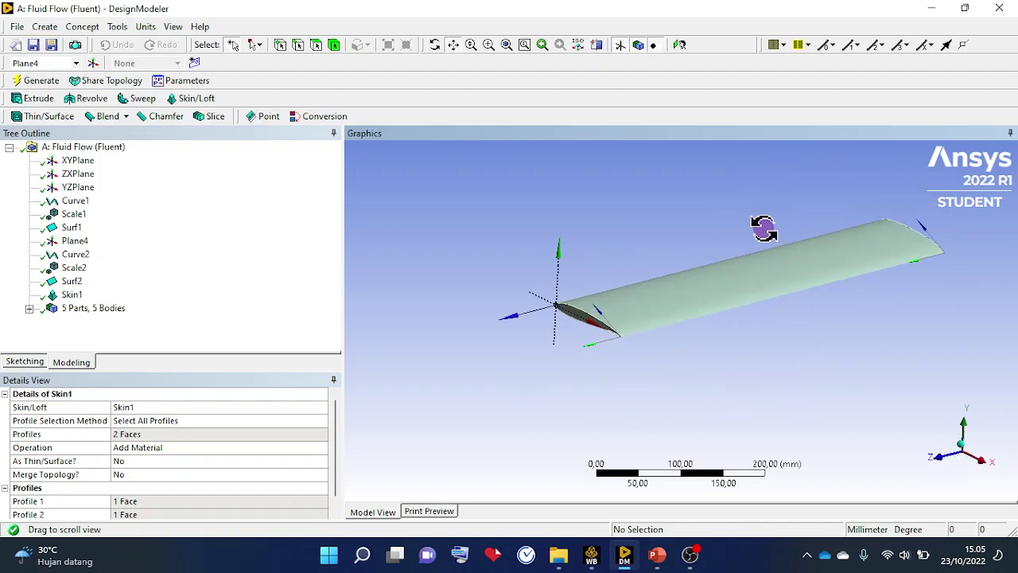
middle_drag(626, 404, 655, 411)
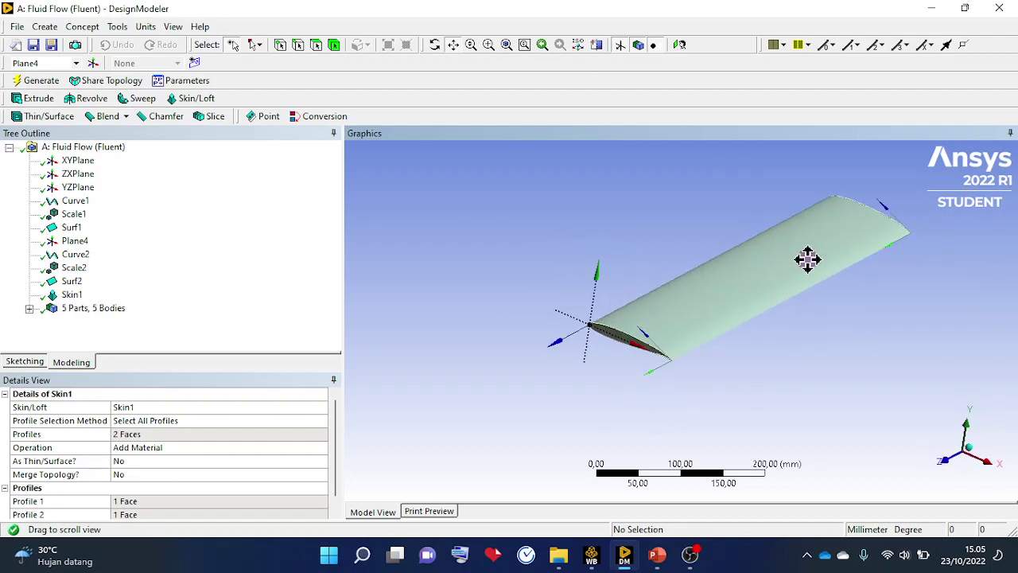
ctrl+middle_drag(803, 260, 765, 276)
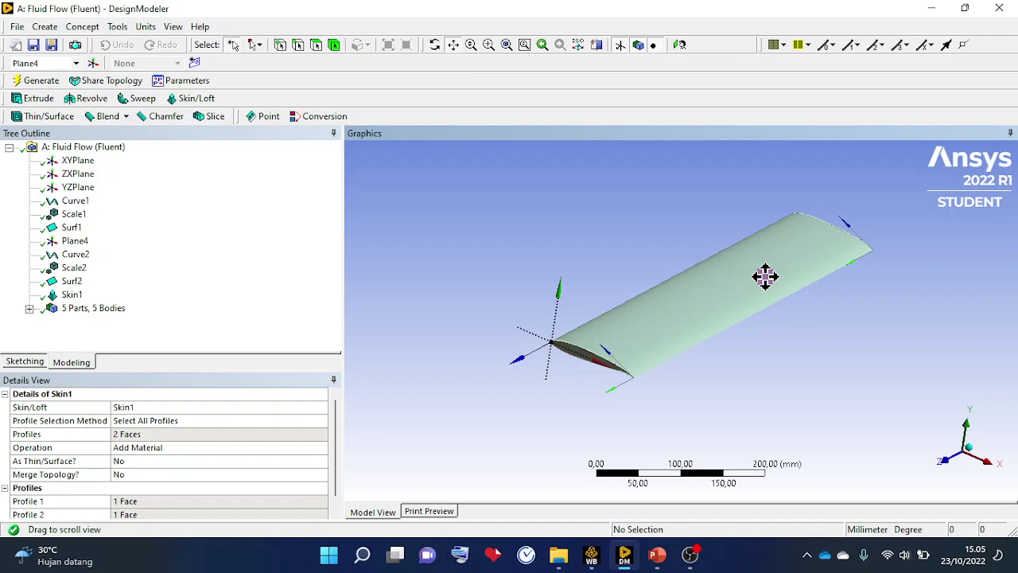
drag(765, 277, 765, 286)
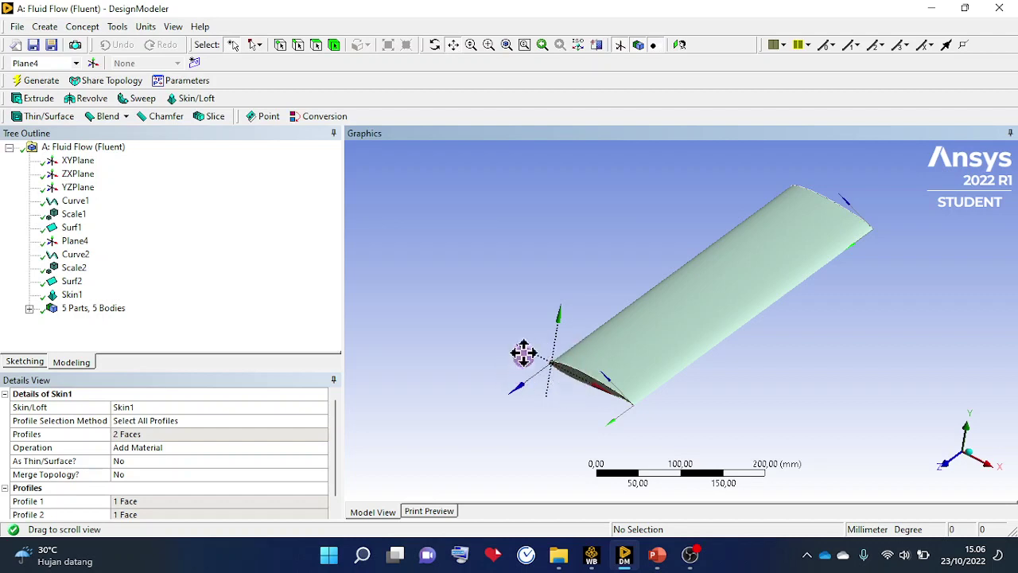
Review Plane4's definition type, point coordinates, normal direction and transform setting without changing them
click(67, 246)
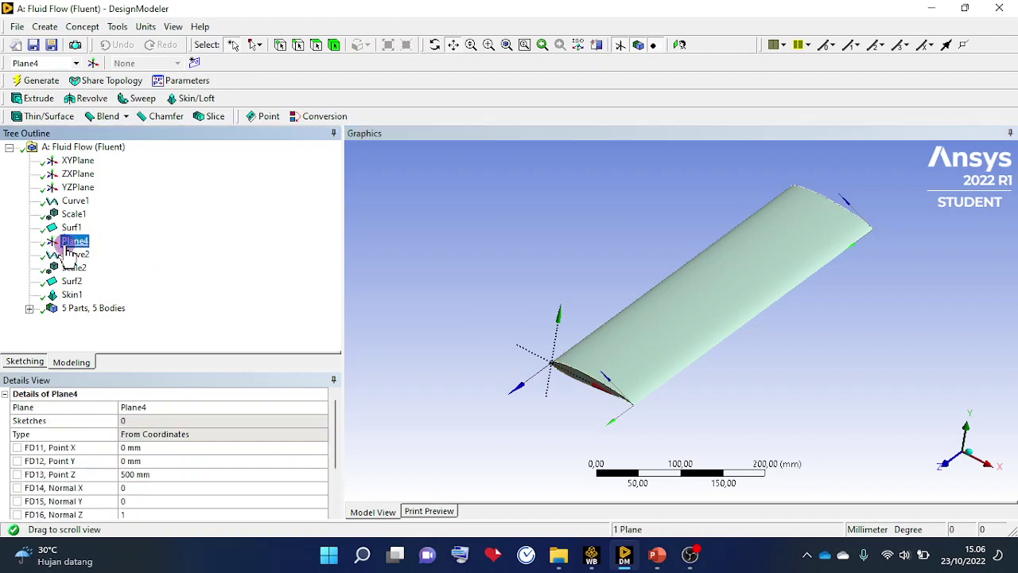
click(159, 433)
click(148, 448)
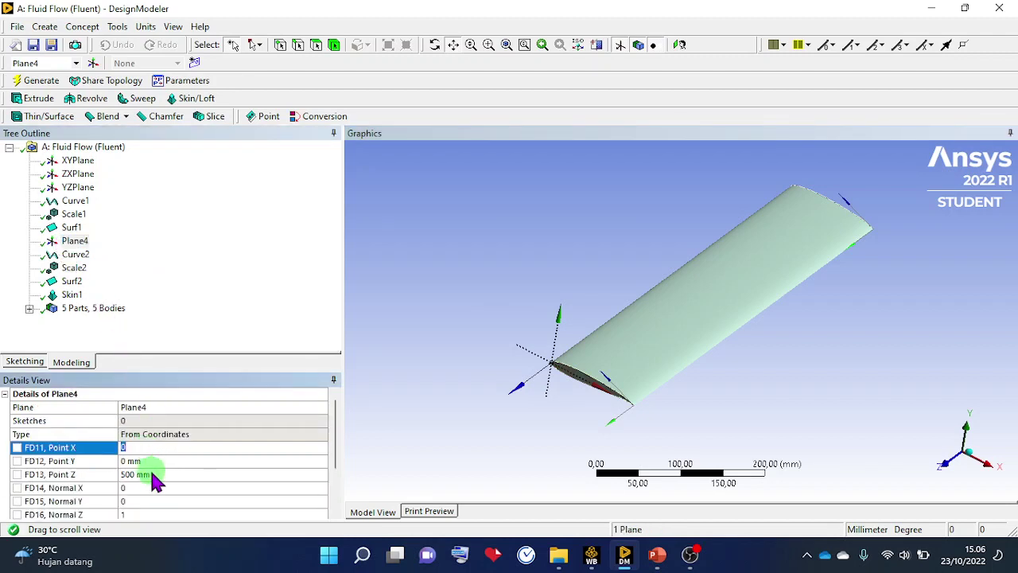
scroll(159, 481, down, 3)
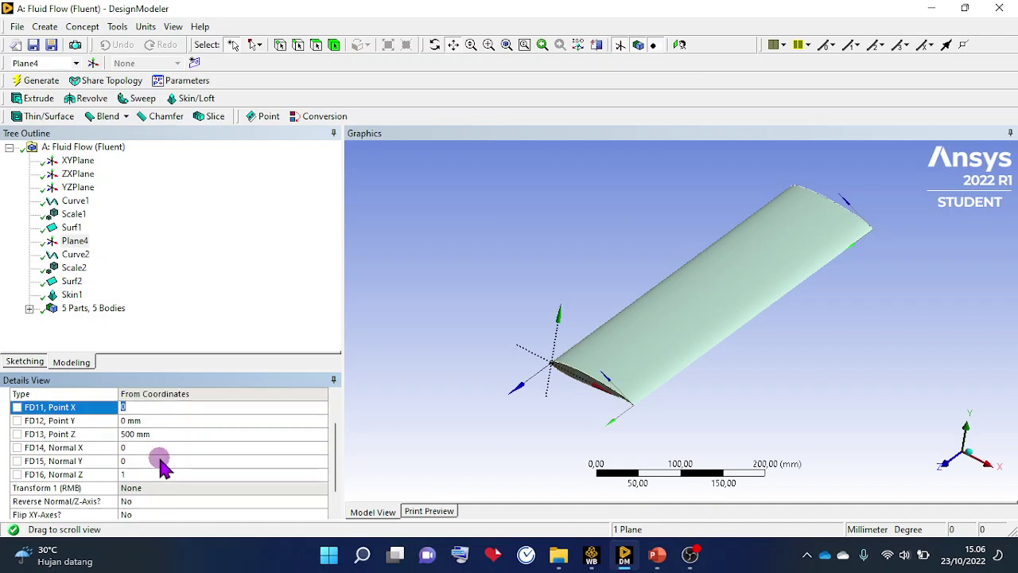
click(154, 487)
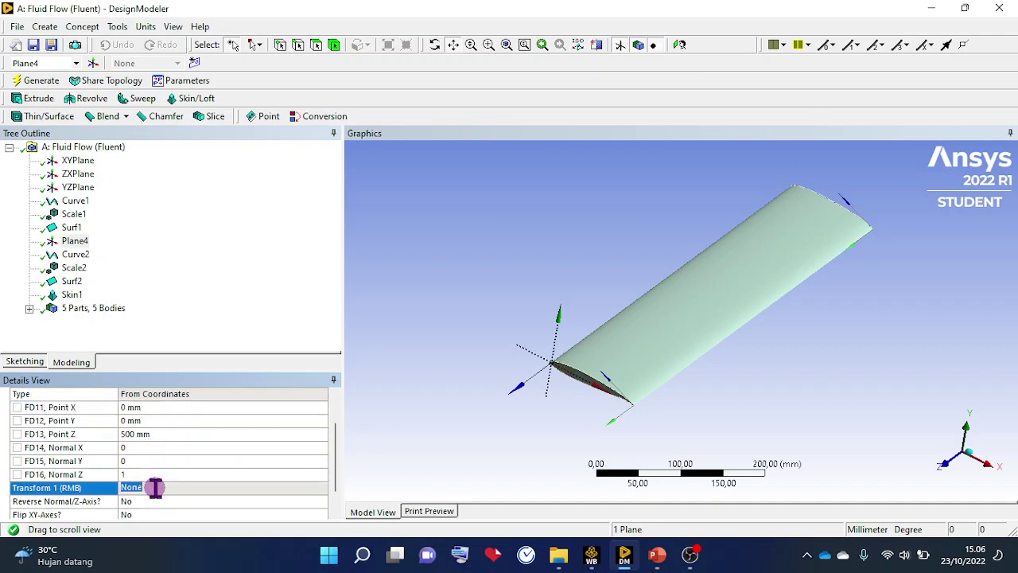
scroll(154, 487, up, 3)
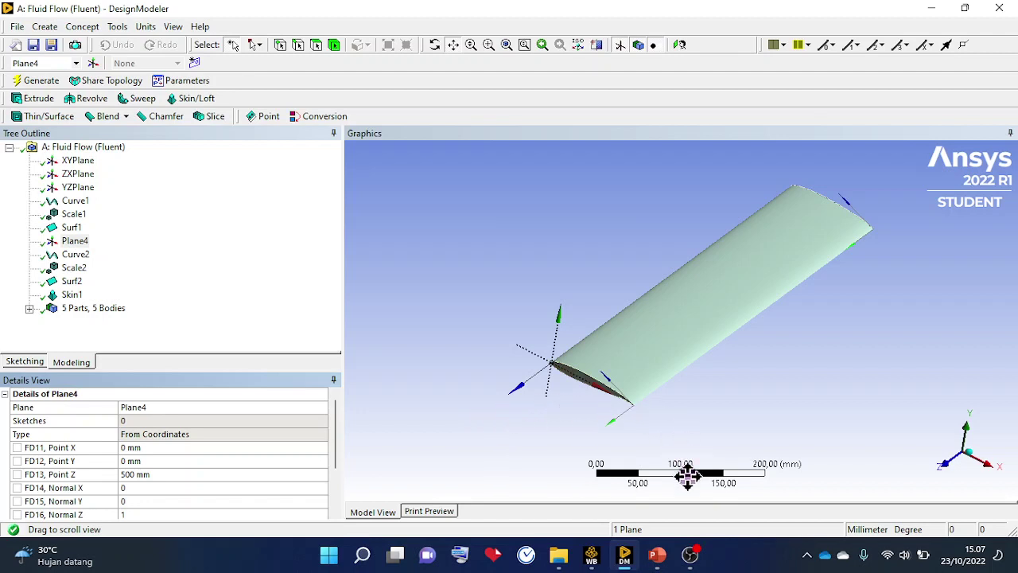
mouse_move(692, 555)
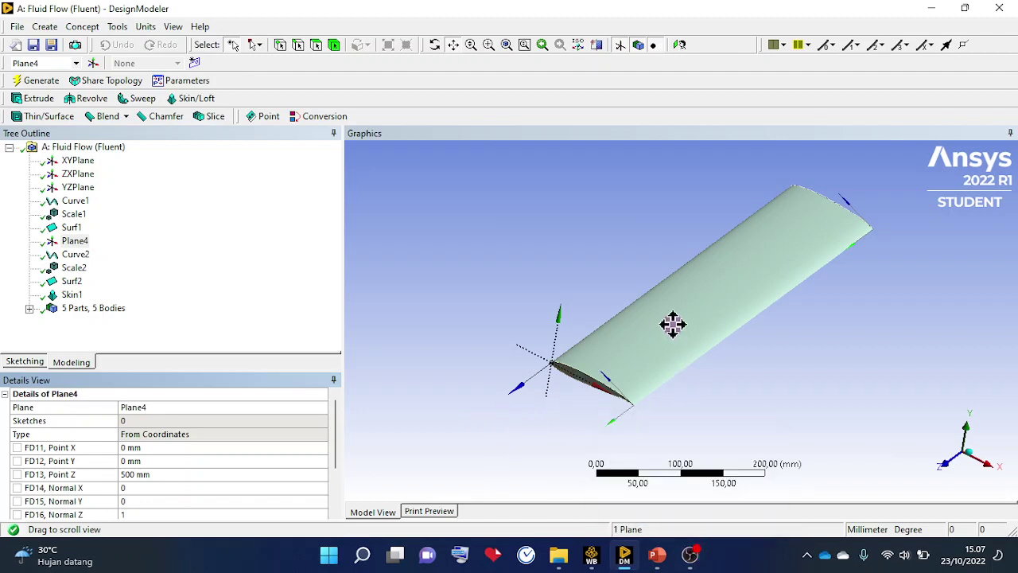